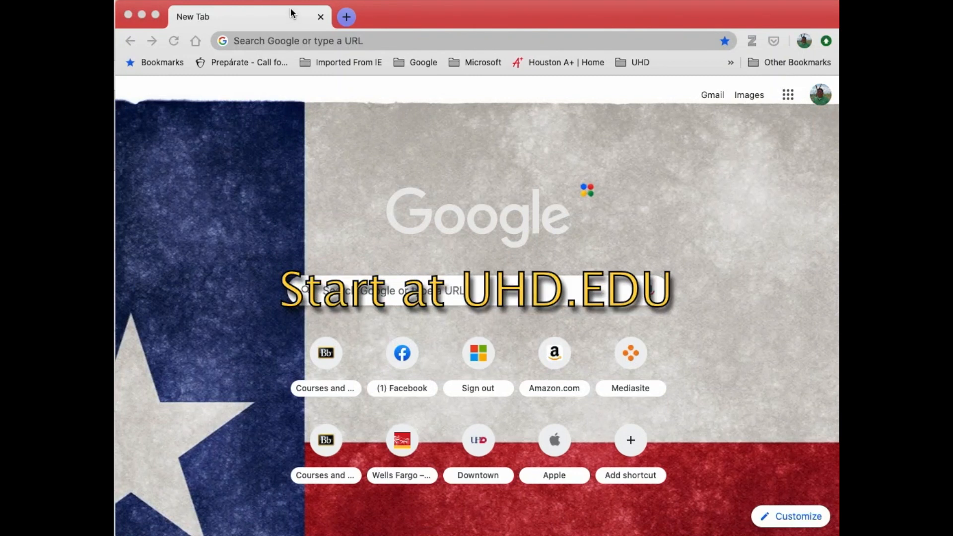
# Step: Go to the University of Houston-Downtown website at uhd.edu
pyautogui.click(297, 44)
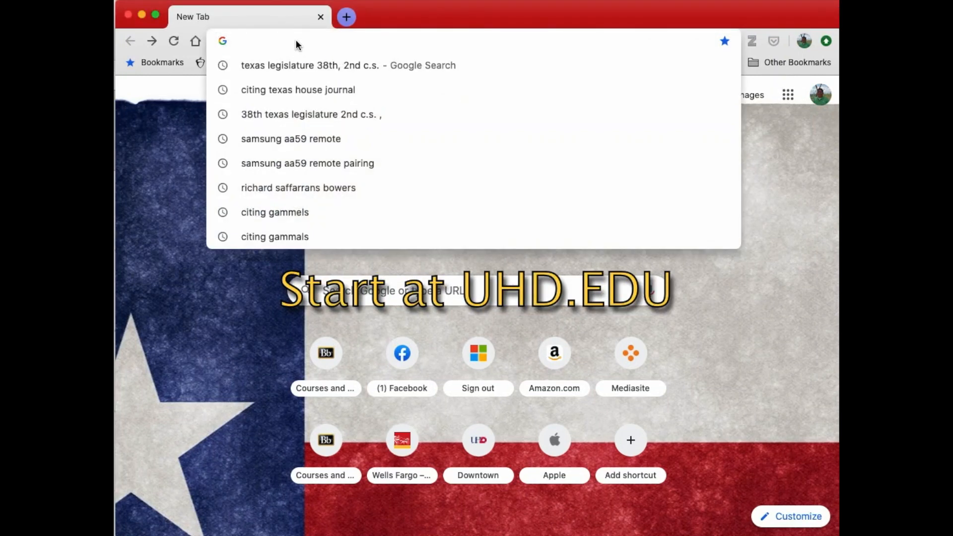
pyautogui.write('uh.e')
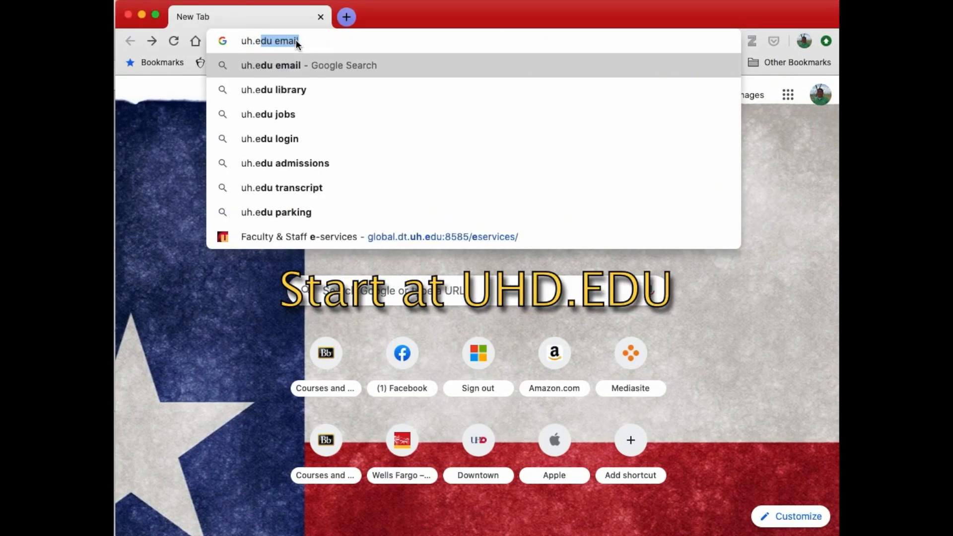
pyautogui.press('BackSpace')
pyautogui.write('d.')
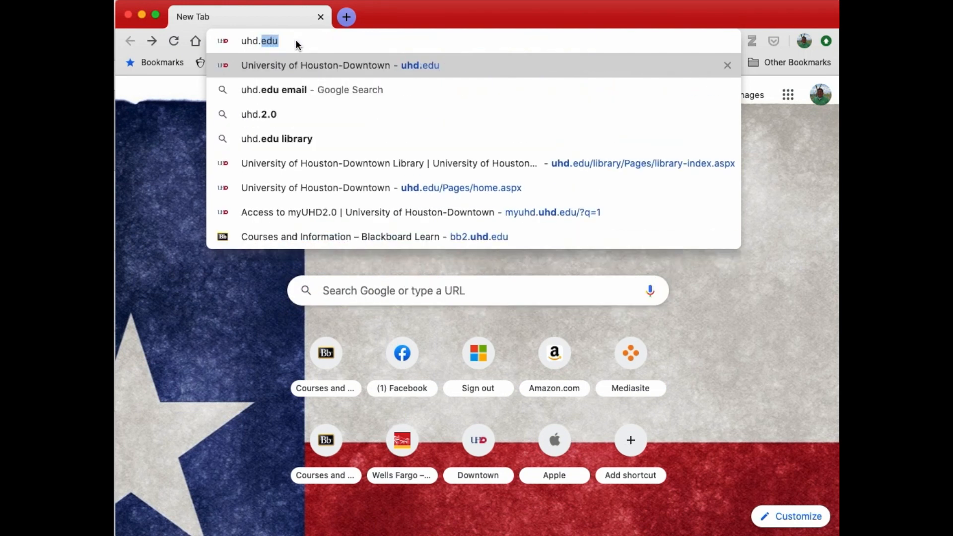
pyautogui.press('Return')
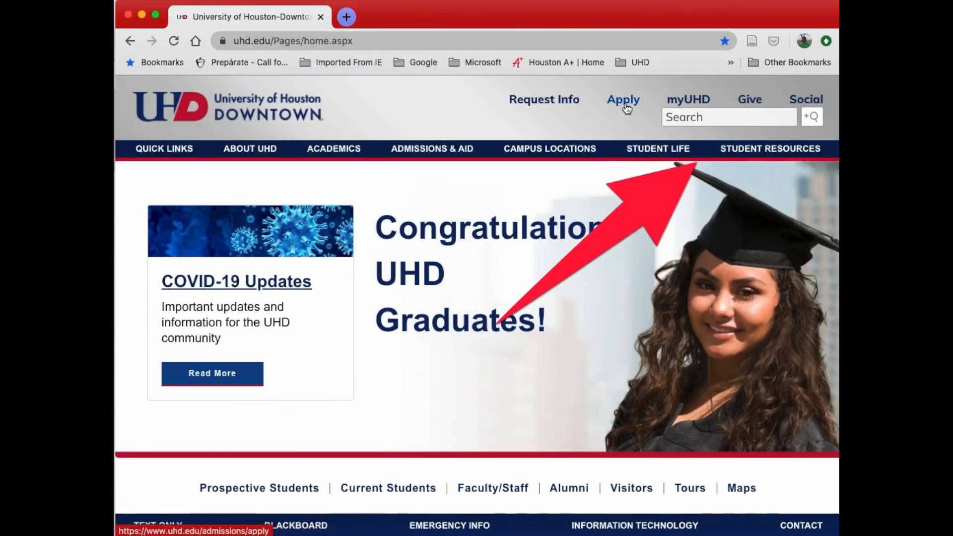
# Step: Open the Office 365 page of the Information Technology section found among the student resources
pyautogui.moveTo(781, 161)
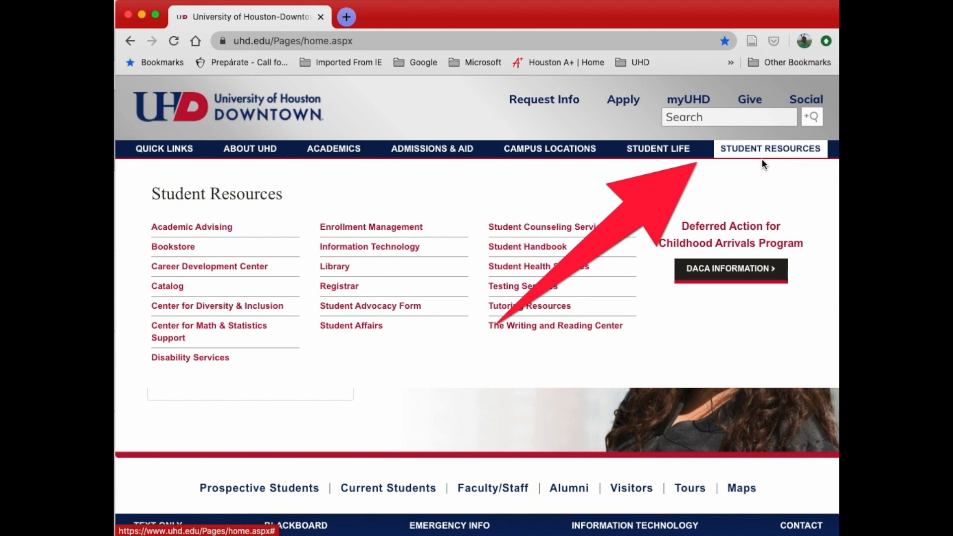
pyautogui.click(381, 244)
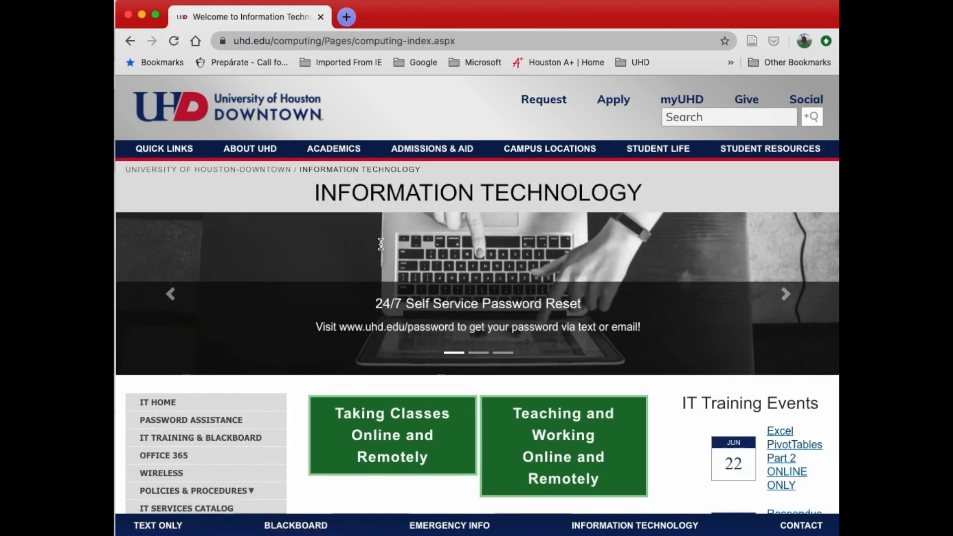
pyautogui.scroll(-1, 223, 412)
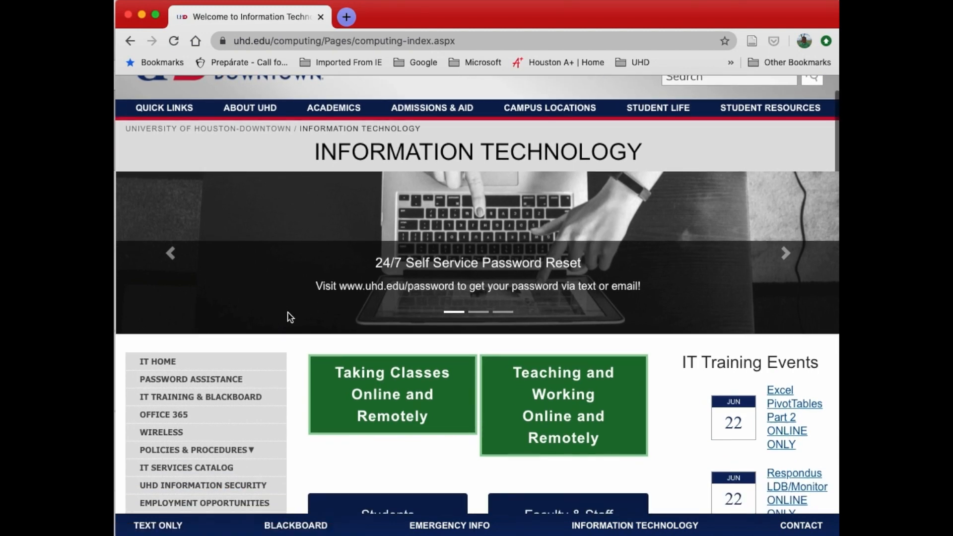
pyautogui.click(198, 416)
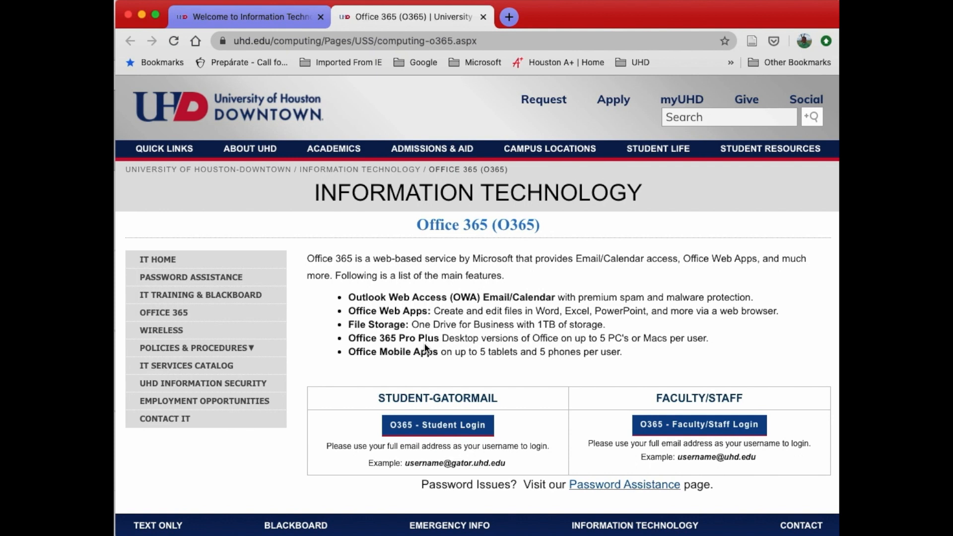
# Step: Sign in to Office 365 through the student login with the remembered university account and its filled-in password
pyautogui.scroll(-1, 424, 348)
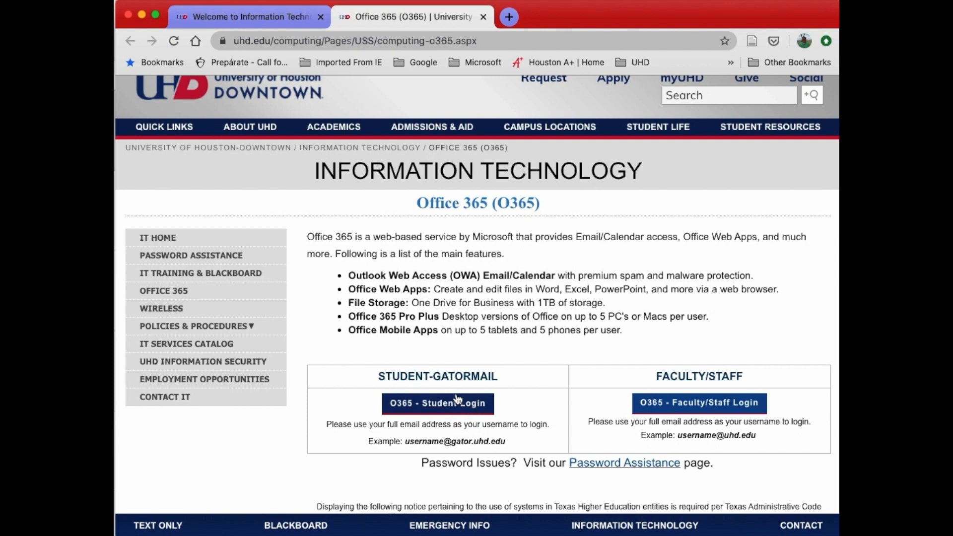
pyautogui.click(426, 404)
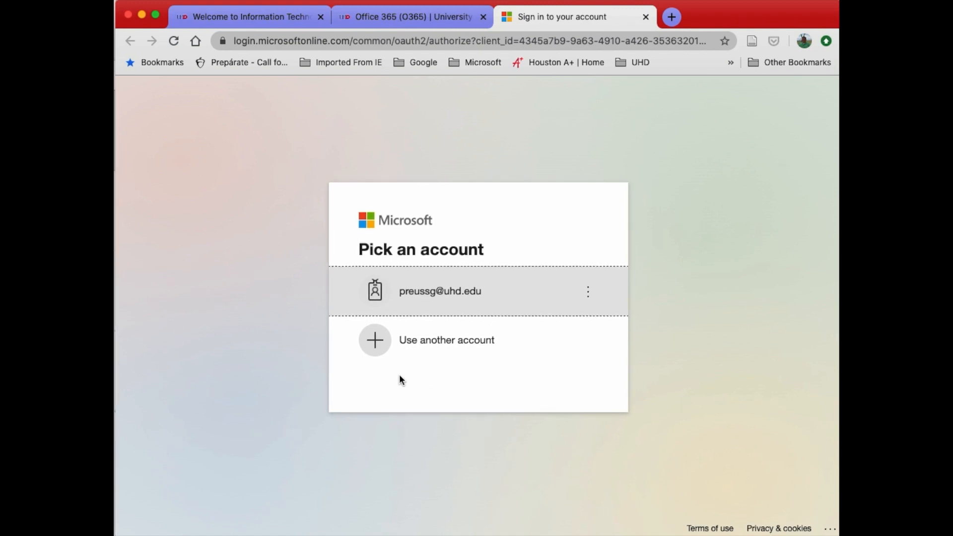
pyautogui.click(433, 295)
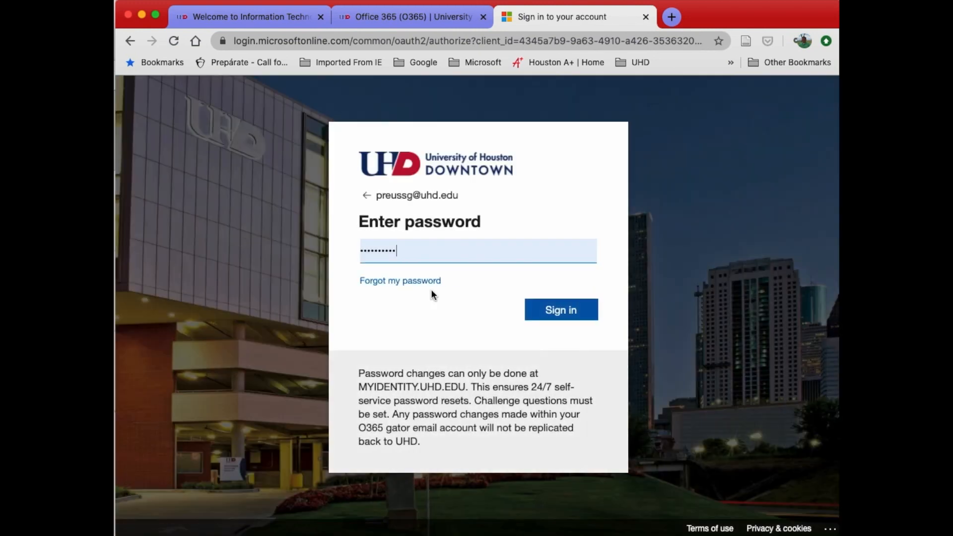
pyautogui.click(556, 313)
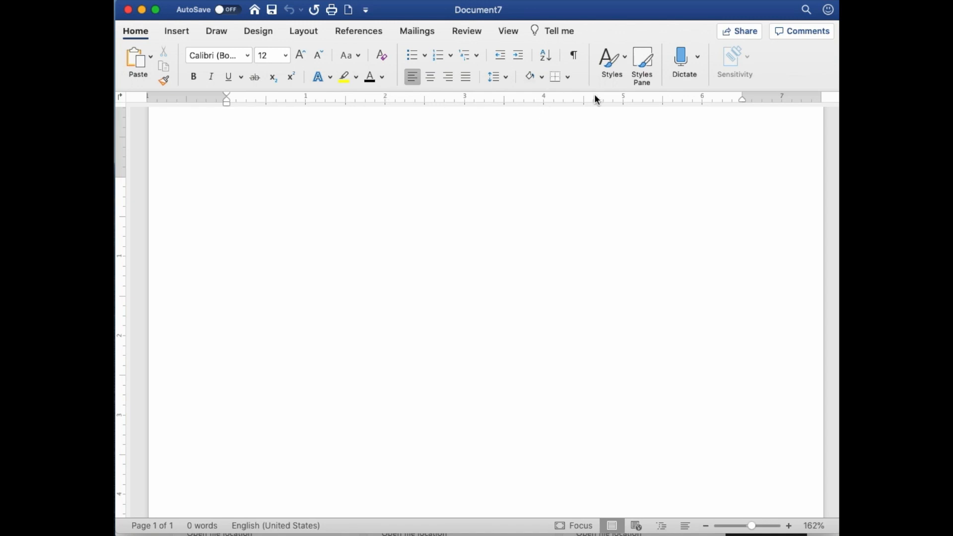
# Step: In the blank Microsoft Word document, show the paragraph marks and set the page margins to Normal
pyautogui.click(577, 58)
pyautogui.click(296, 30)
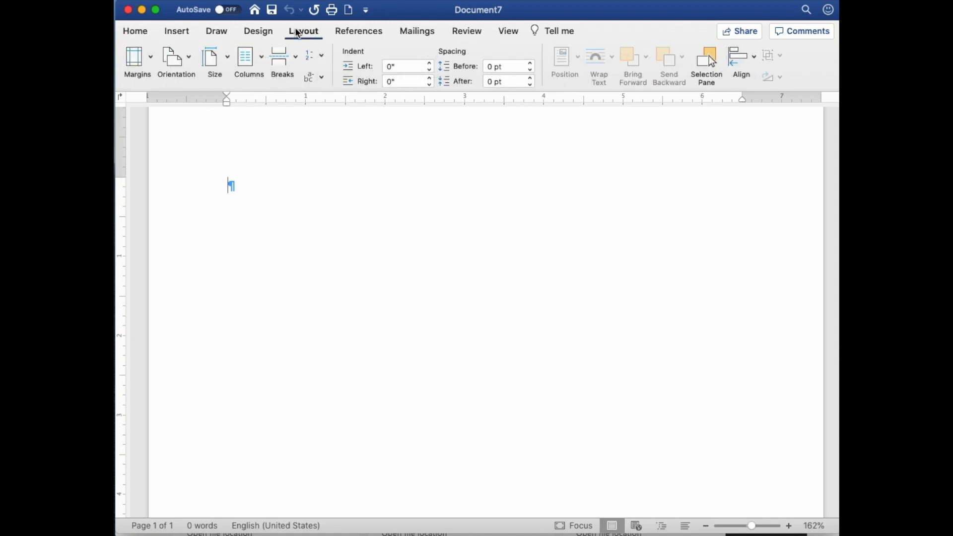
pyautogui.click(124, 60)
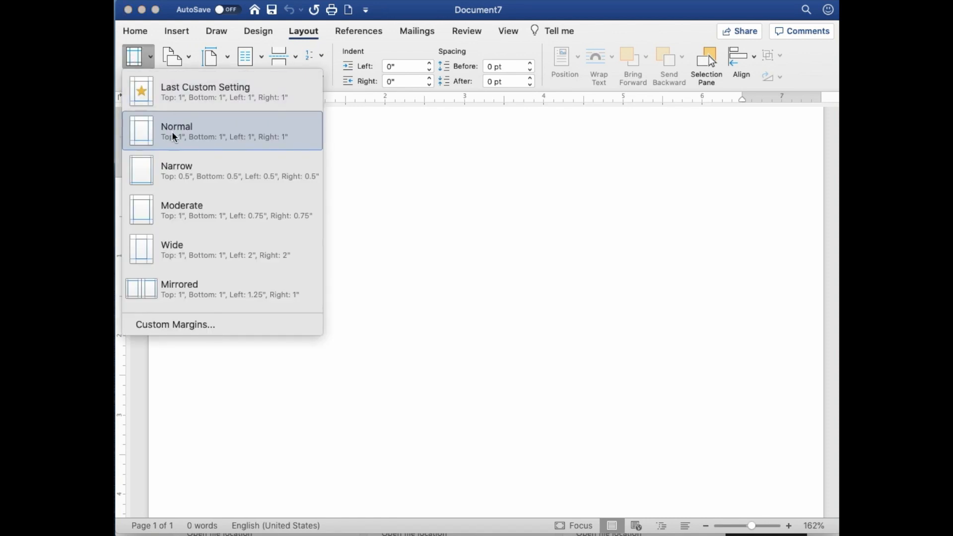
pyautogui.click(142, 133)
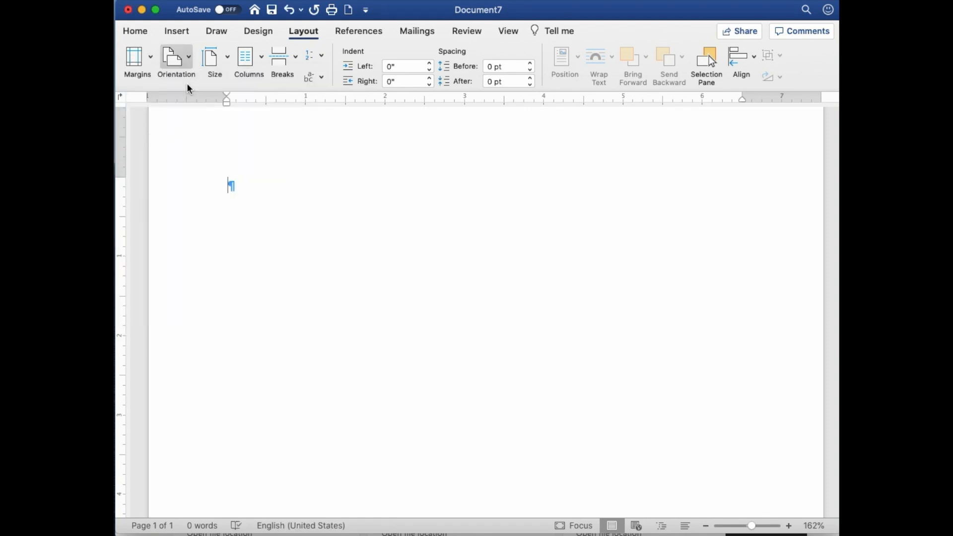
# Step: Set the page orientation to Portrait and the paper size to US Letter
pyautogui.click(183, 62)
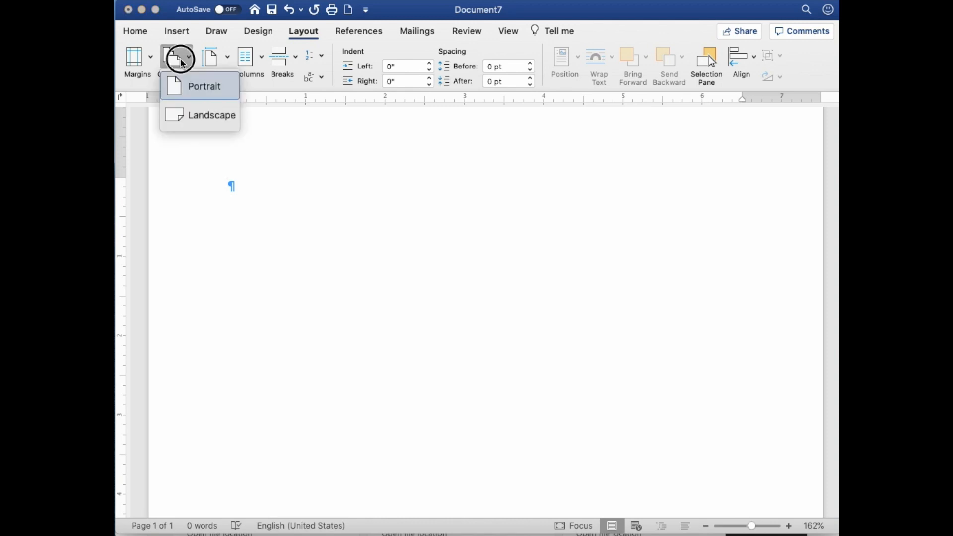
pyautogui.click(192, 89)
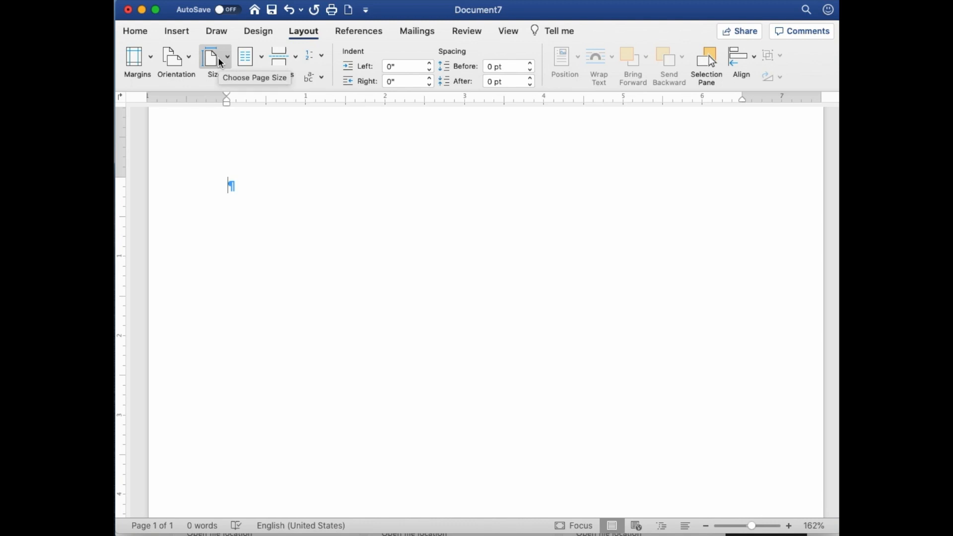
pyautogui.click(221, 63)
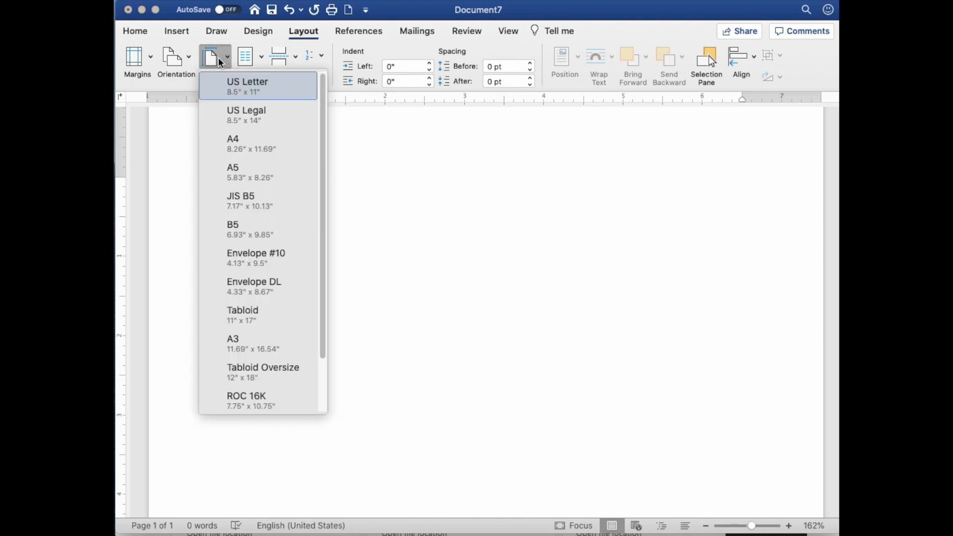
pyautogui.click(236, 89)
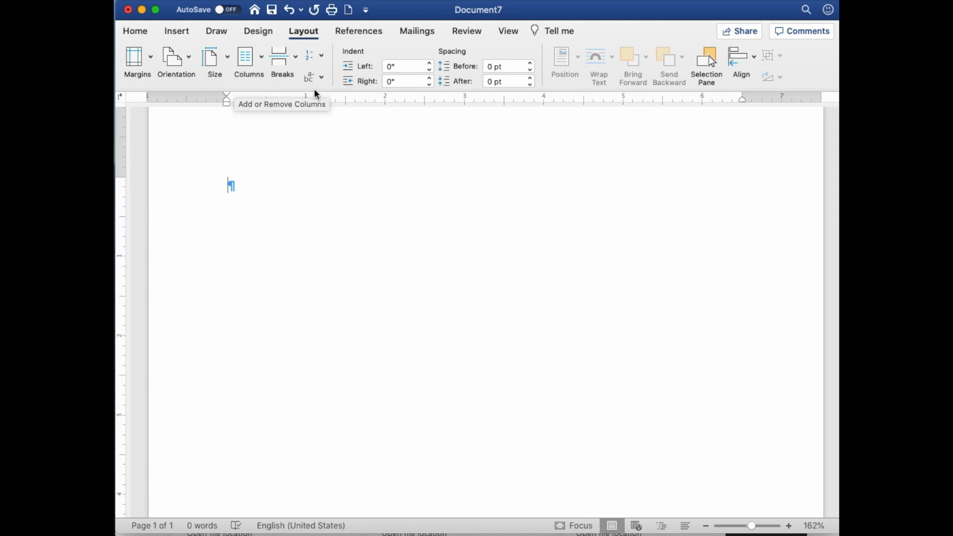
# Step: Open the page header for editing and give the first page a different header
pyautogui.click(136, 32)
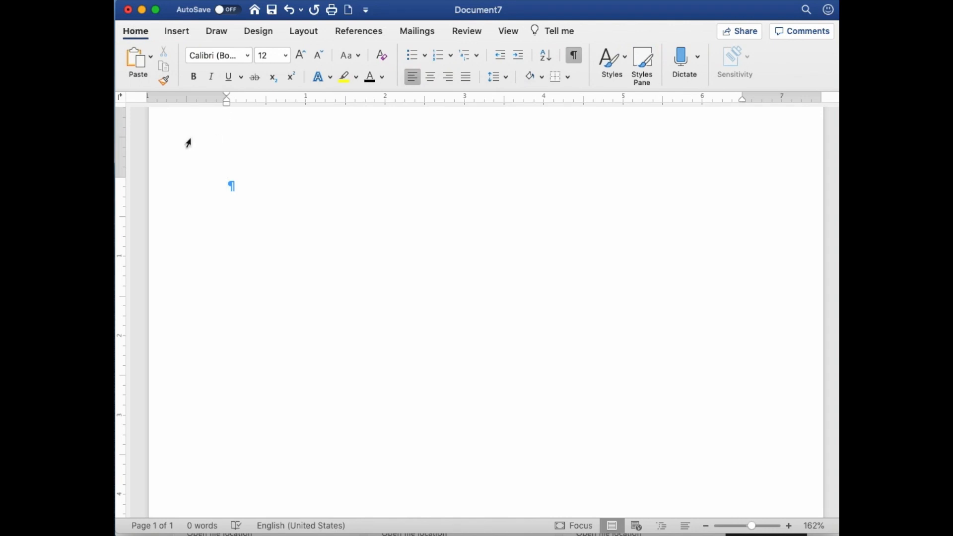
pyautogui.doubleClick(257, 137)
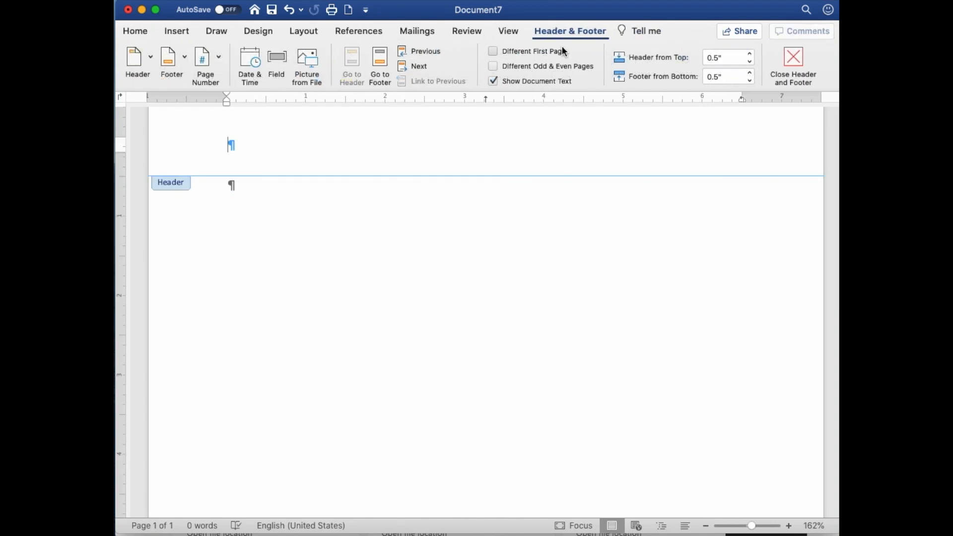
pyautogui.click(493, 52)
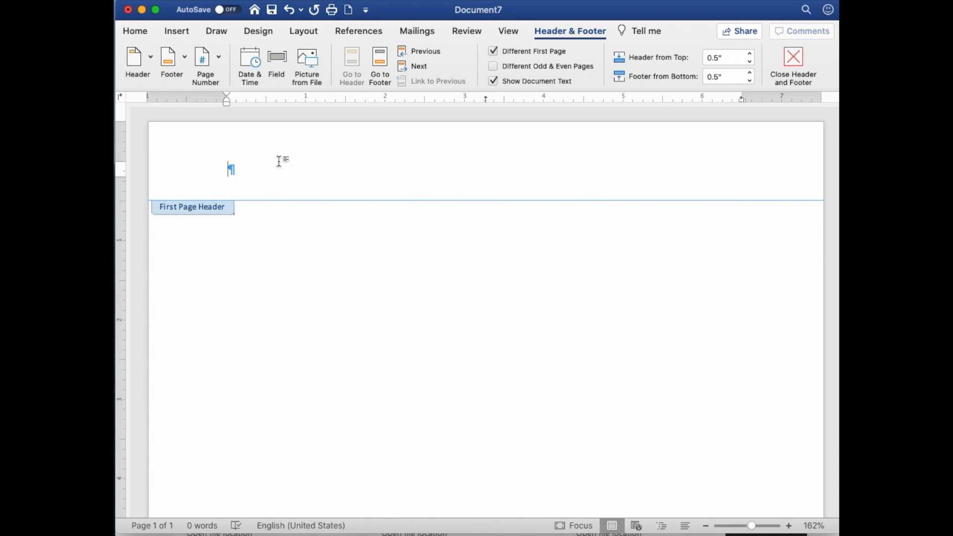
# Step: Enter the author's full name, "HIST XXXX" and "Date" on separate lines of the first page header, and return to the body text
pyautogui.write('Gene Preuss')
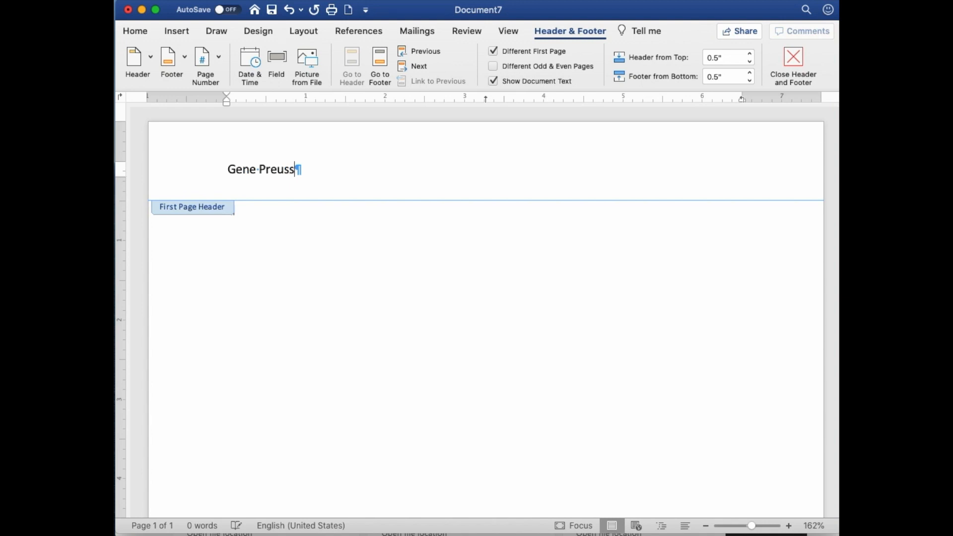
pyautogui.press('Return')
pyautogui.write('H')
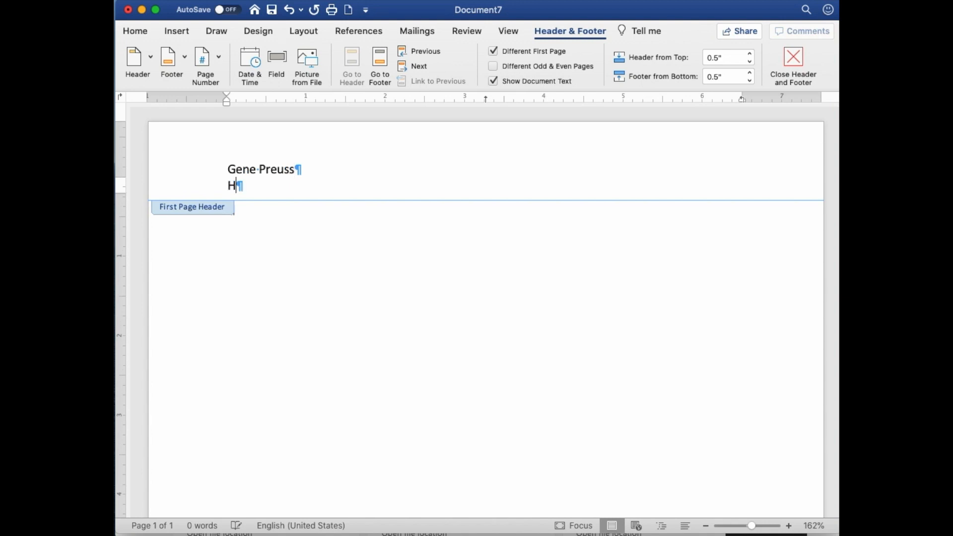
pyautogui.write('IST XXXX')
pyautogui.press('Return')
pyautogui.write('Date')
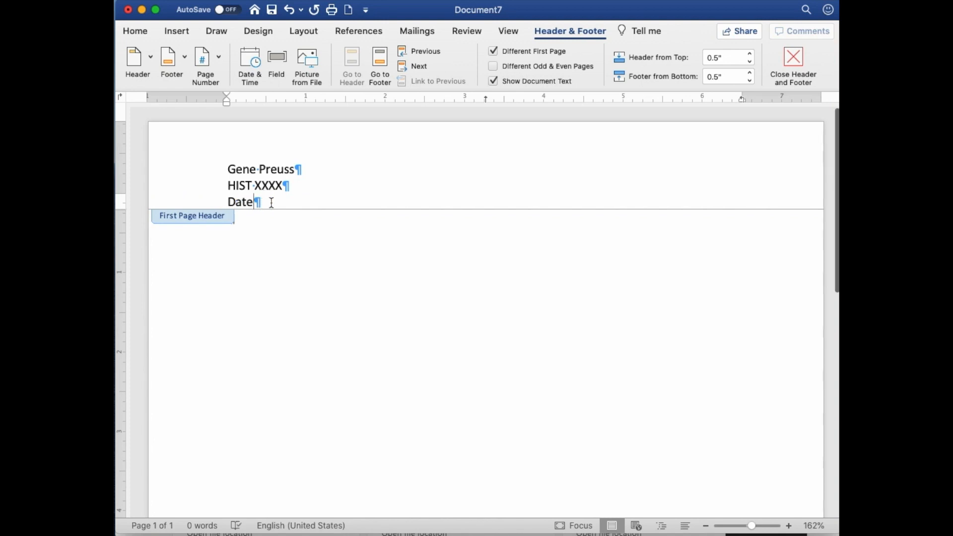
pyautogui.scroll(-1, 358, 187)
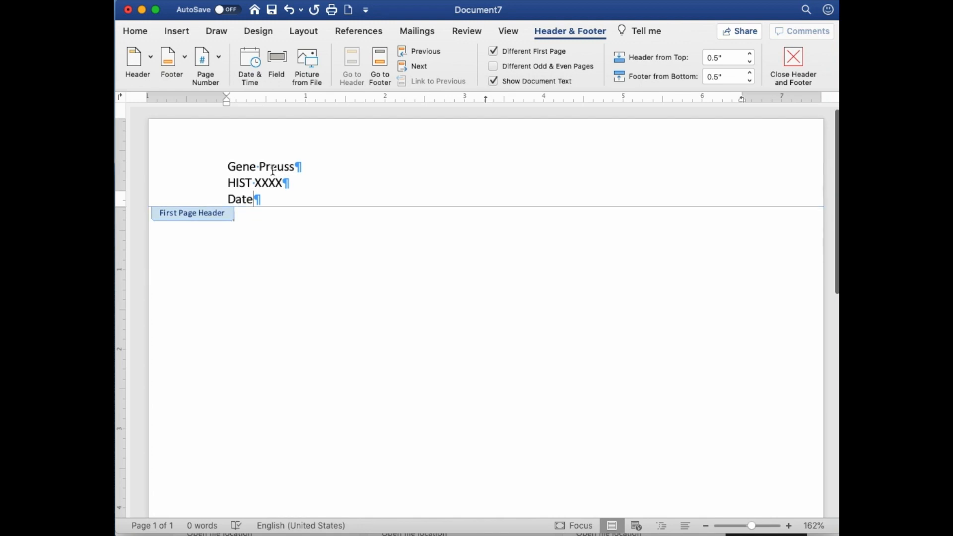
pyautogui.click(441, 262)
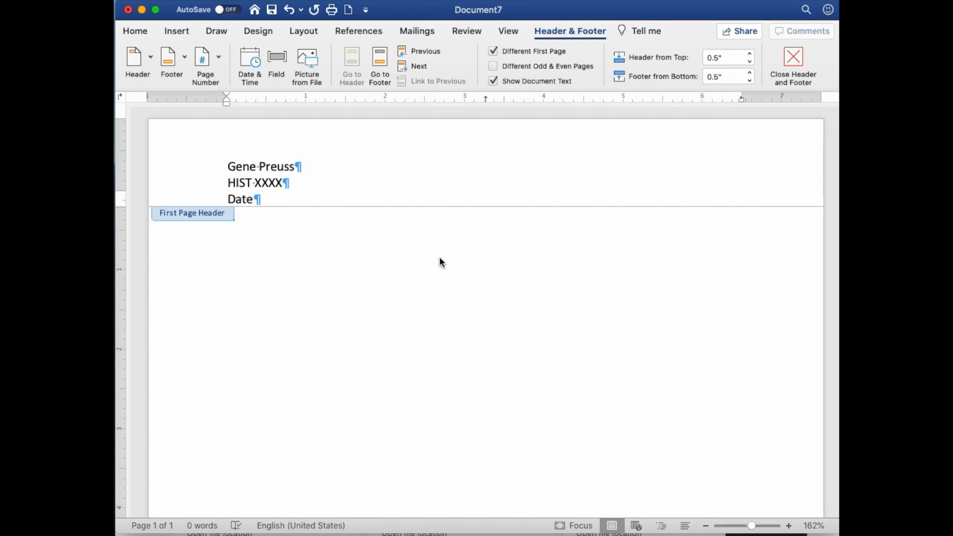
pyautogui.doubleClick(432, 255)
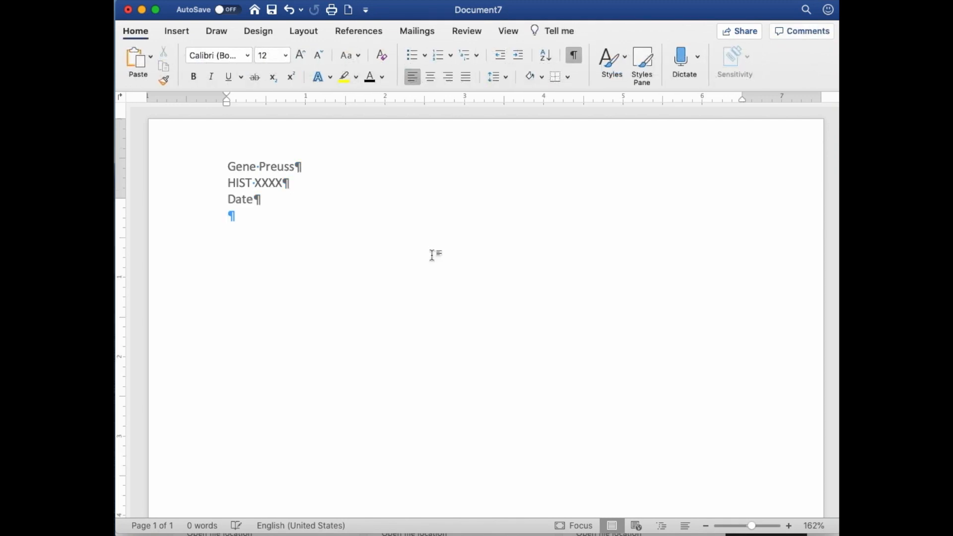
# Step: Add a centered line below the first body line and paste the title “‘A Bowl of Red’: A Brief History of the State Dish of Texas” there
pyautogui.press('Return')
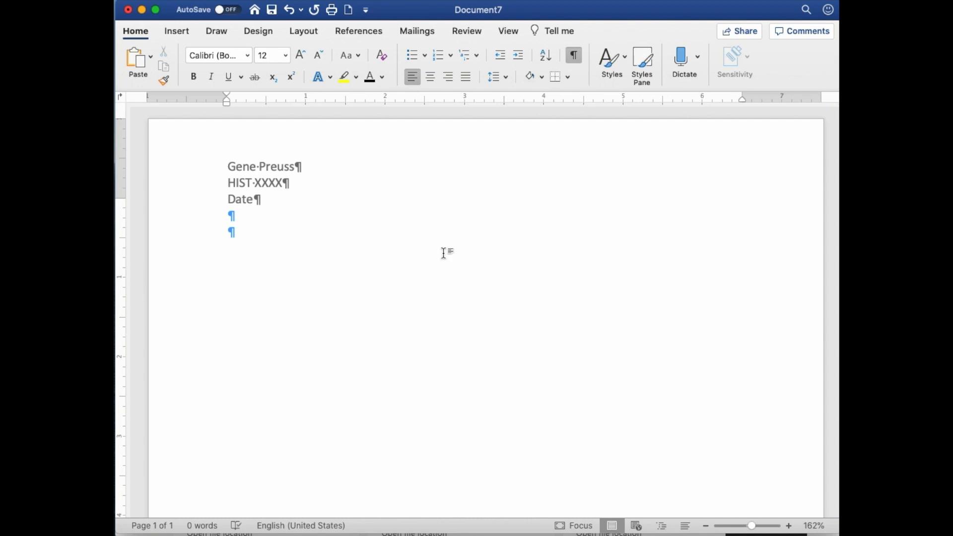
pyautogui.click(433, 77)
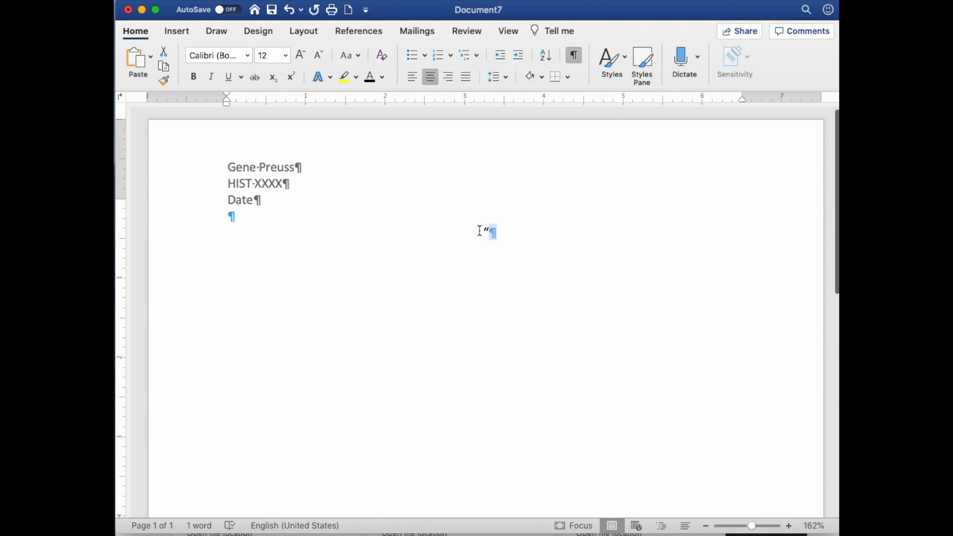
pyautogui.moveTo(479, 231); pyautogui.dragTo(493, 230)
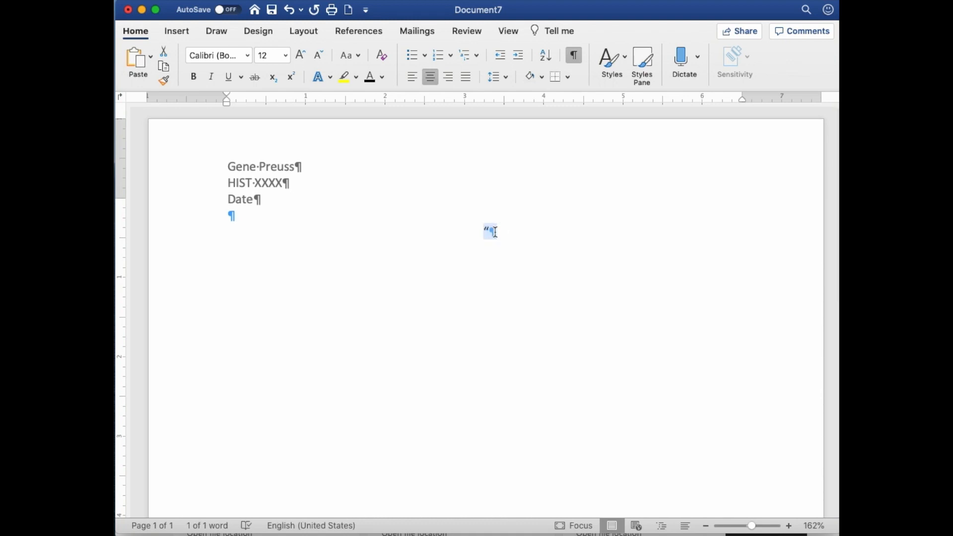
pyautogui.write('"‘A Bowl of Red’: A Brief History of the State Dish of Texas"')
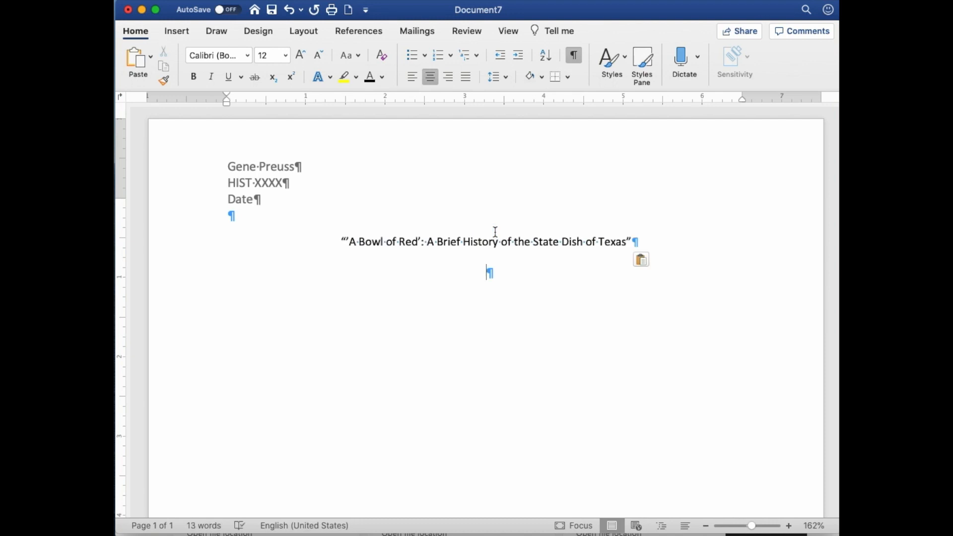
# Step: Correct the opening single quotation mark in the title and add two more blank lines below the title
pyautogui.scroll(1, 470, 241)
pyautogui.click(346, 244)
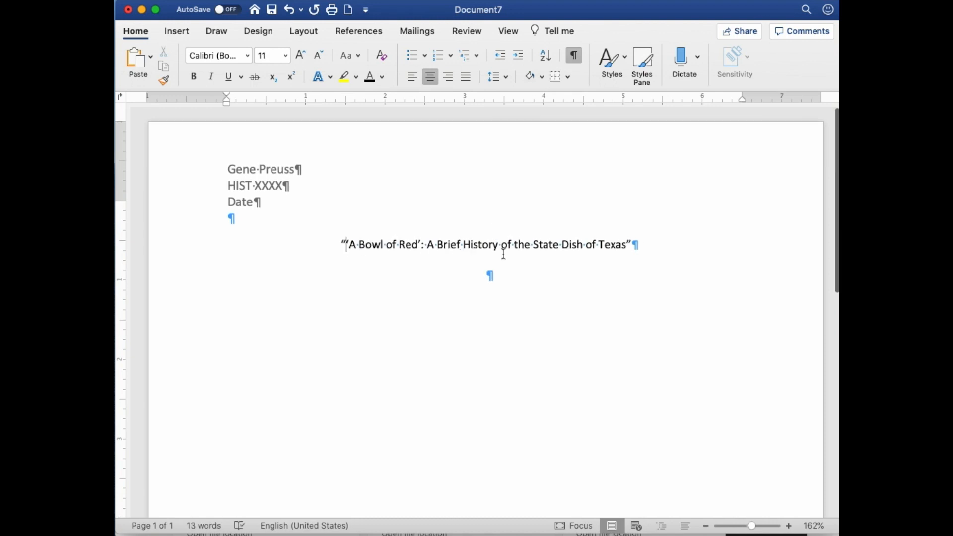
pyautogui.click(661, 245)
pyautogui.press('Return')
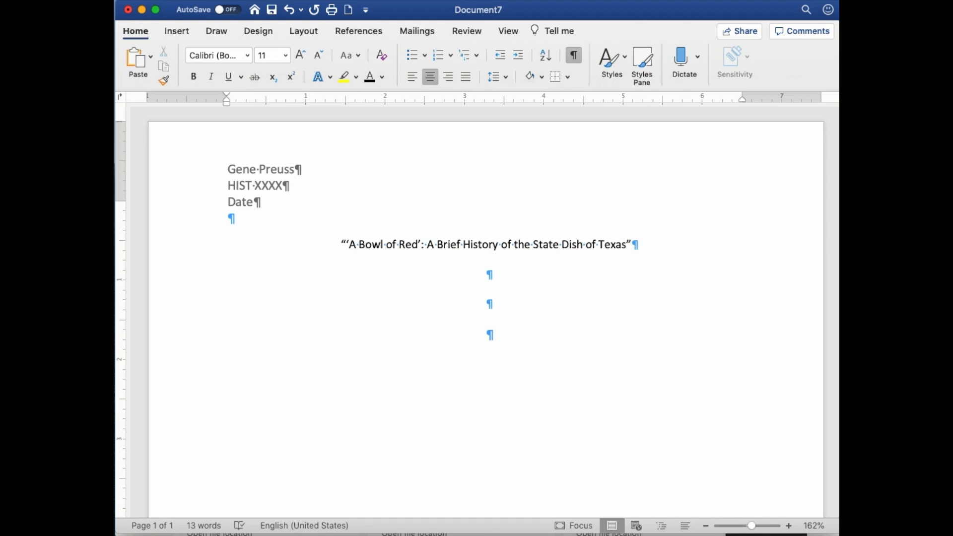
# Step: Left-align the second blank line below the title and start the body text there with “On January 13, 1977,”
pyautogui.scroll(-1, 479, 297)
pyautogui.click(480, 297)
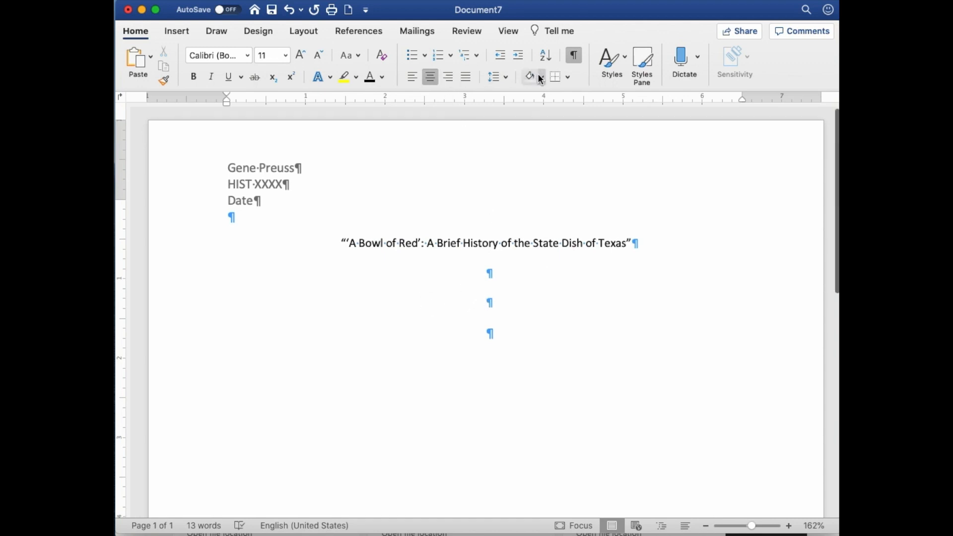
pyautogui.click(505, 81)
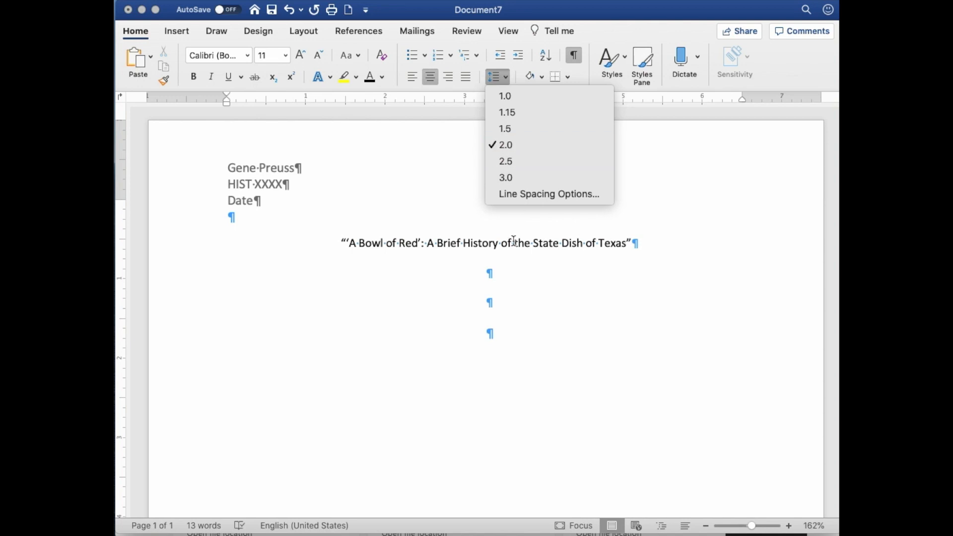
pyautogui.click(506, 300)
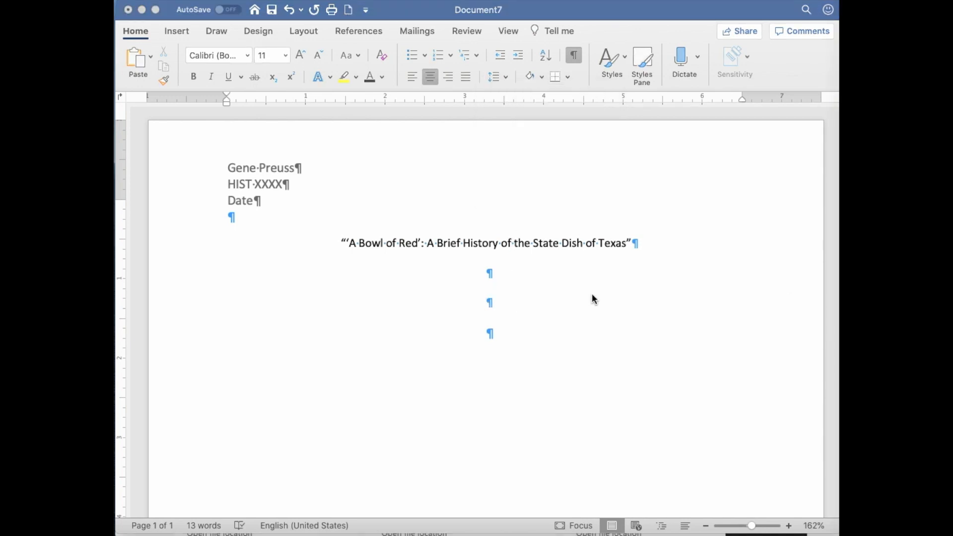
pyautogui.click(571, 296)
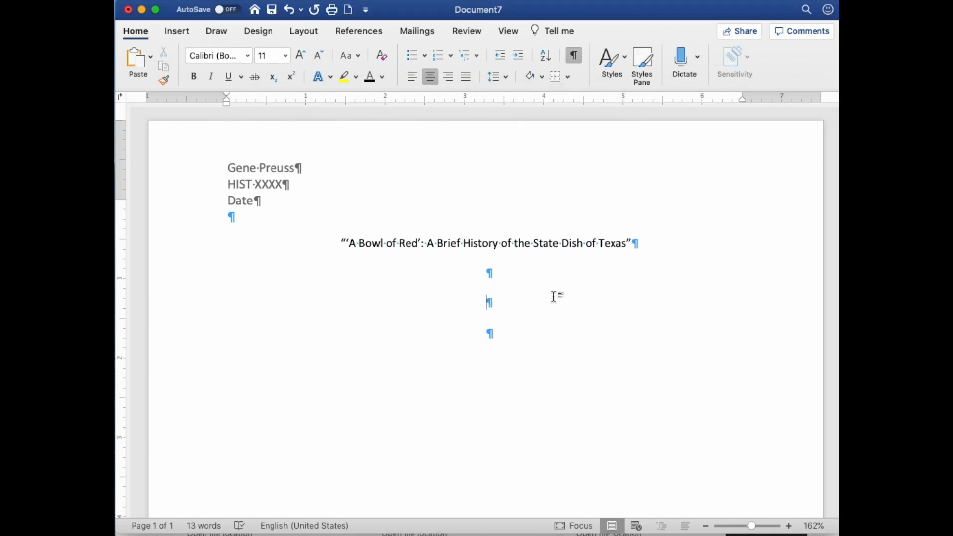
pyautogui.click(413, 78)
pyautogui.write('On Janu')
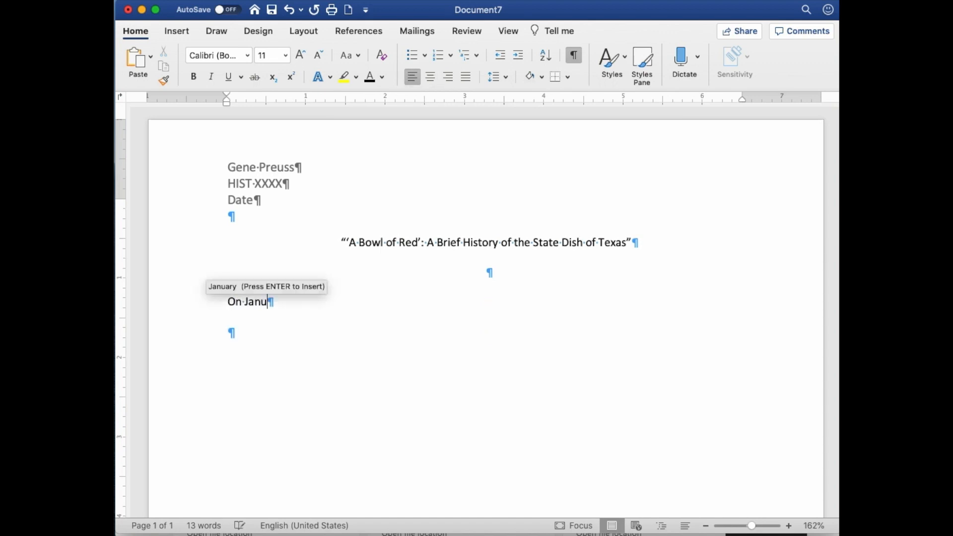
pyautogui.write('ary 13, ')
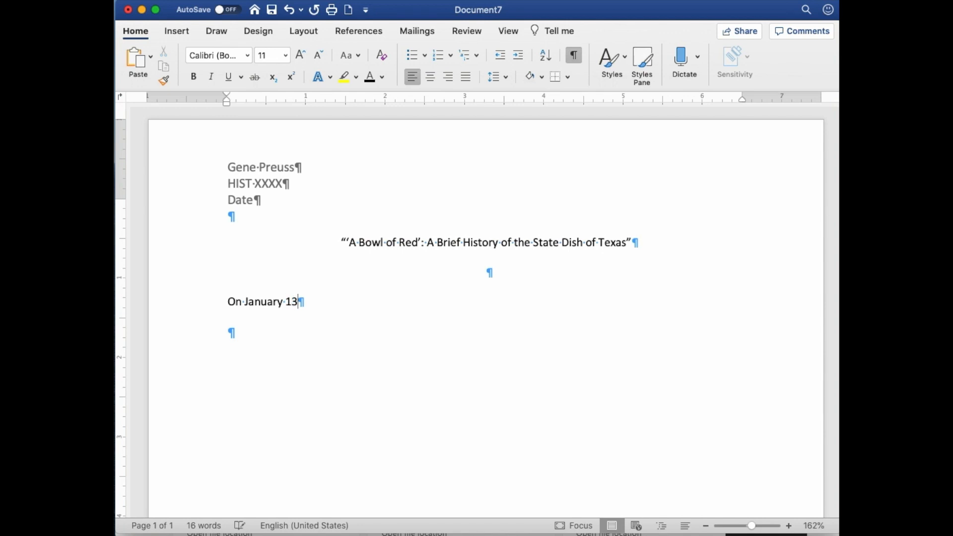
pyautogui.write('1977,')
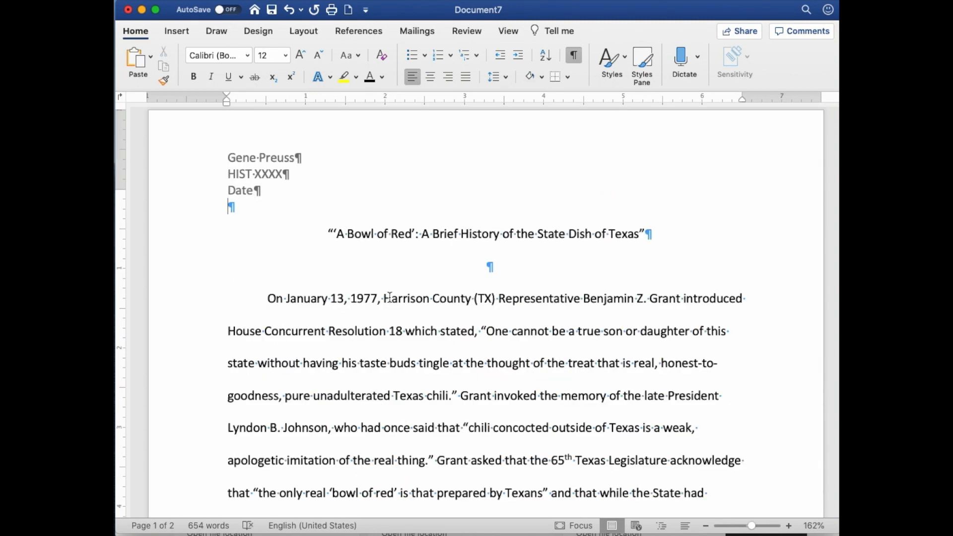
# Step: Review the paper's body text from the opening paragraph down to the 1877 tourist quotation on page 2
pyautogui.scroll(-5, 521, 260)
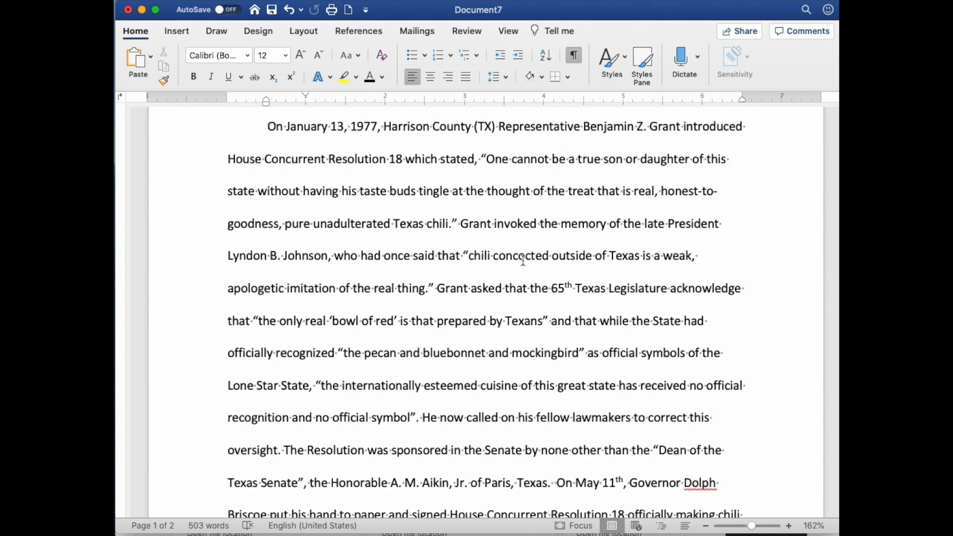
pyautogui.scroll(-8, 523, 260)
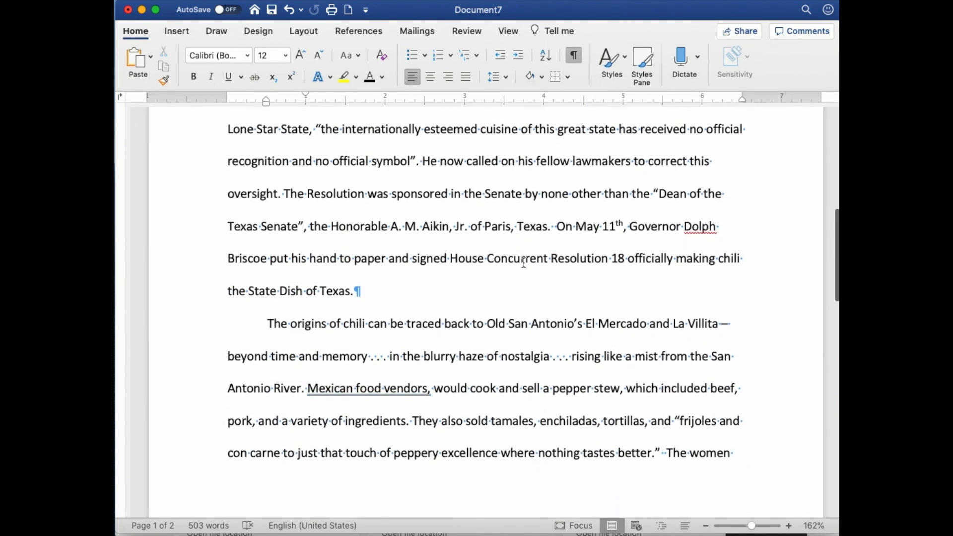
pyautogui.scroll(3, 523, 262)
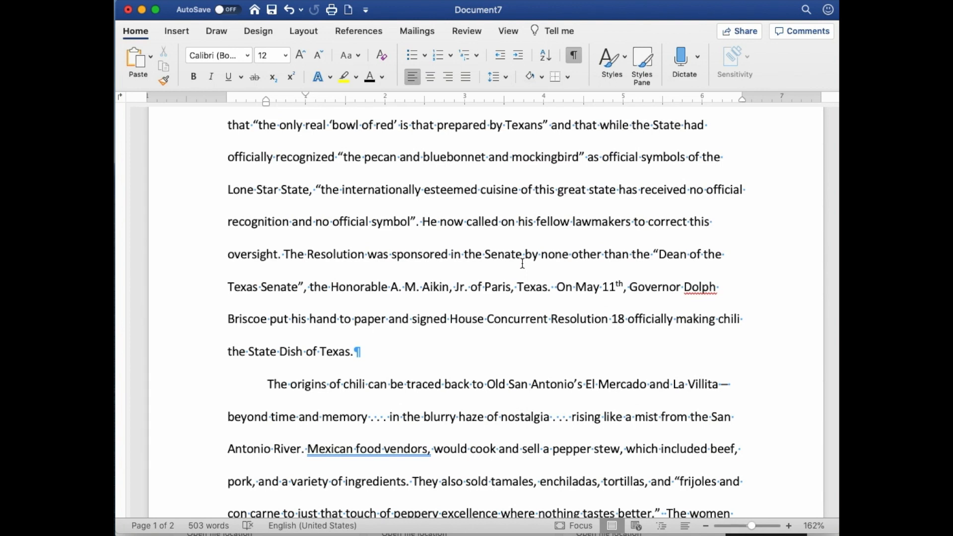
pyautogui.moveTo(317, 190); pyautogui.dragTo(416, 218)
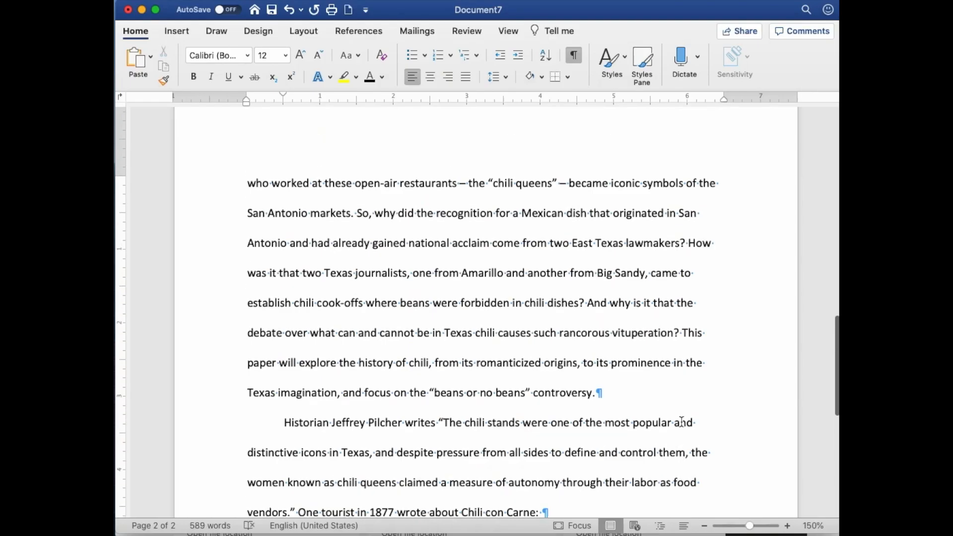
pyautogui.scroll(3, 681, 421)
pyautogui.scroll(10, 681, 421)
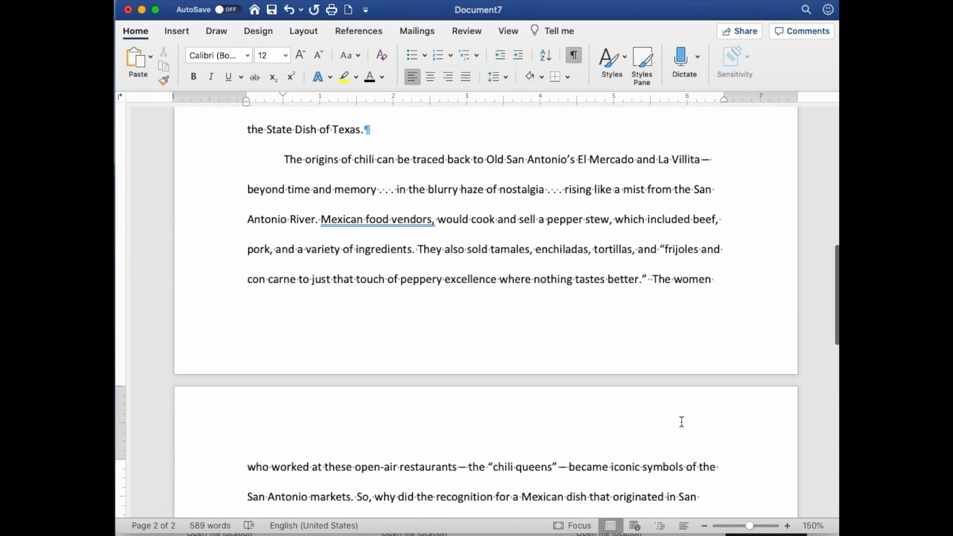
pyautogui.scroll(-15, 681, 422)
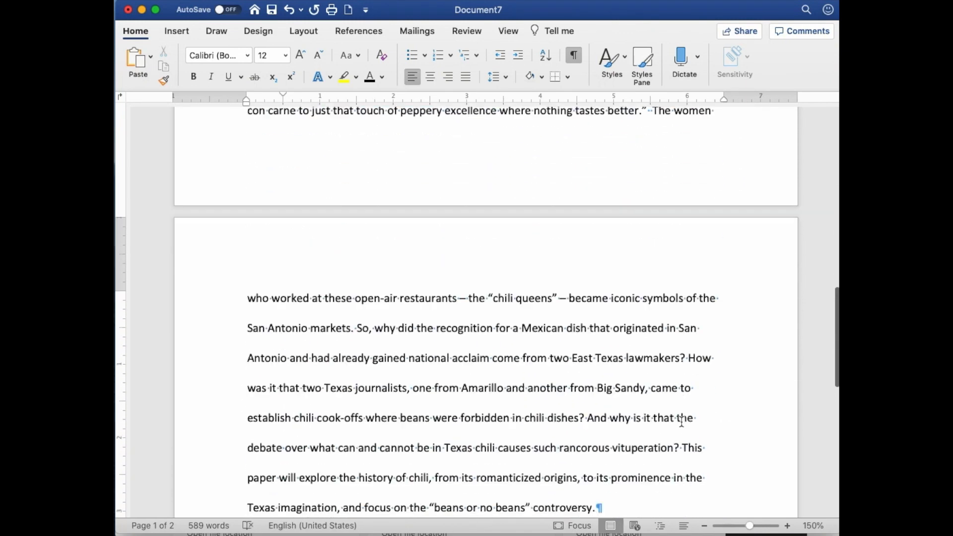
pyautogui.scroll(-2, 682, 421)
pyautogui.scroll(2, 681, 421)
pyautogui.scroll(-3, 557, 385)
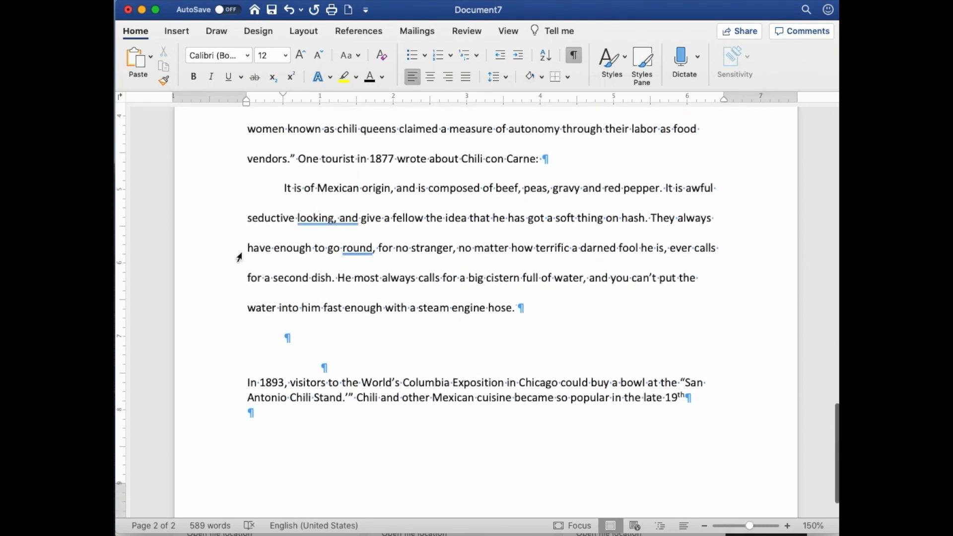
# Step: Set the 1877 tourist quotation to single line spacing and indent the whole block 0.5 inch from the left margin
pyautogui.moveTo(228, 193); pyautogui.dragTo(237, 316)
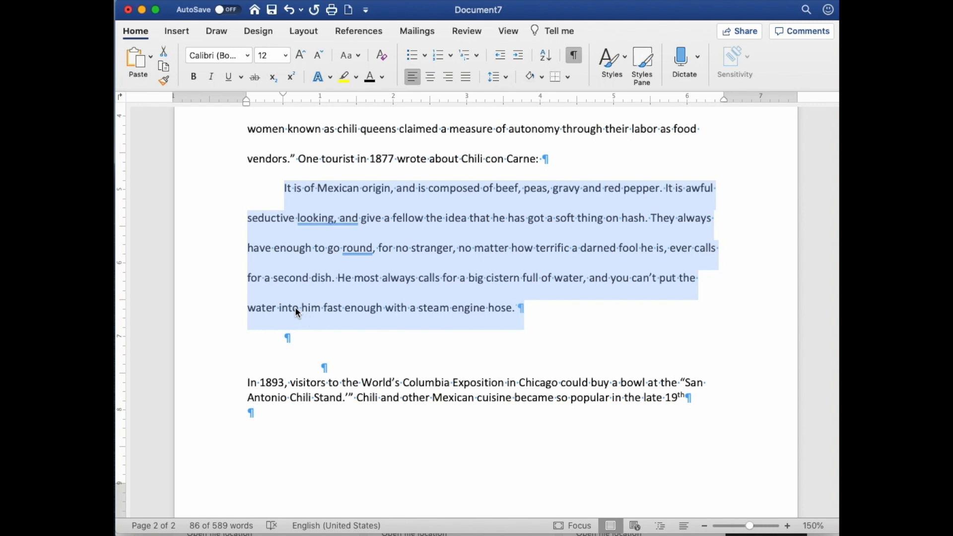
pyautogui.scroll(1, 304, 312)
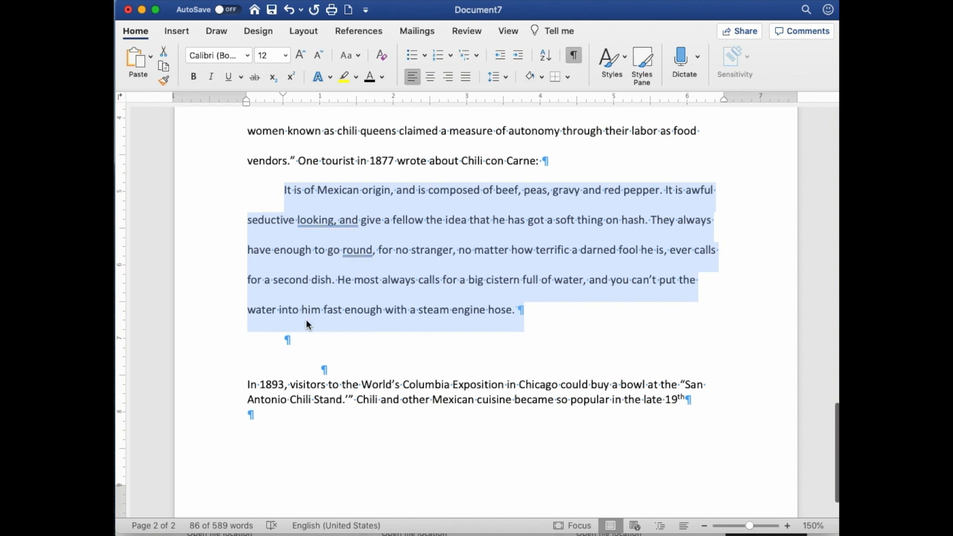
pyautogui.click(495, 76)
pyautogui.click(507, 99)
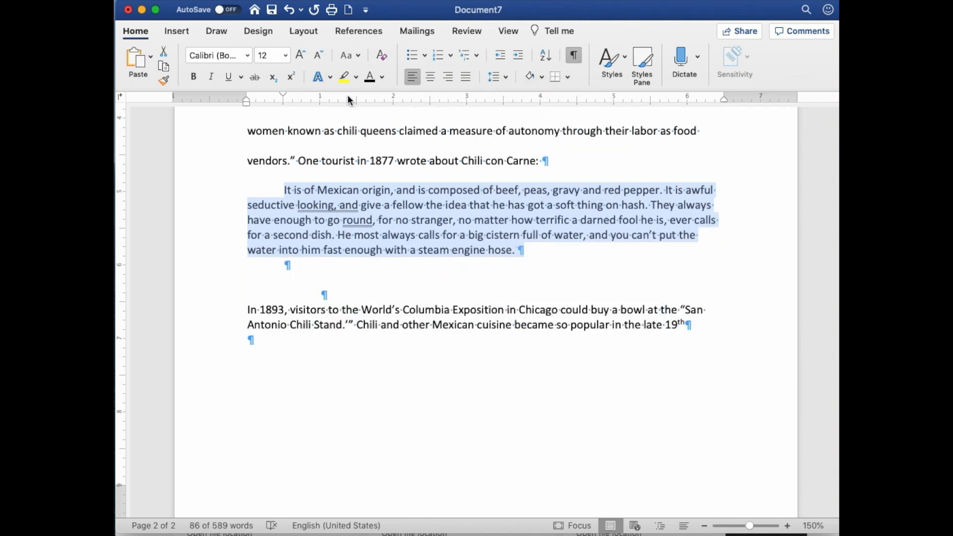
pyautogui.moveTo(246, 103); pyautogui.dragTo(283, 106)
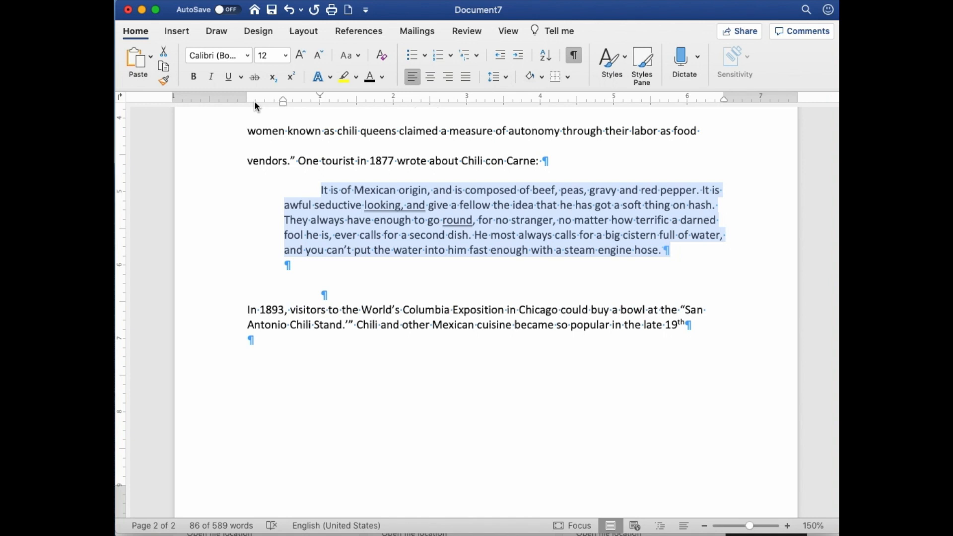
# Step: Delete the extra blank line between the block quotation and the paragraph beginning “In 1893”
pyautogui.scroll(-1, 347, 174)
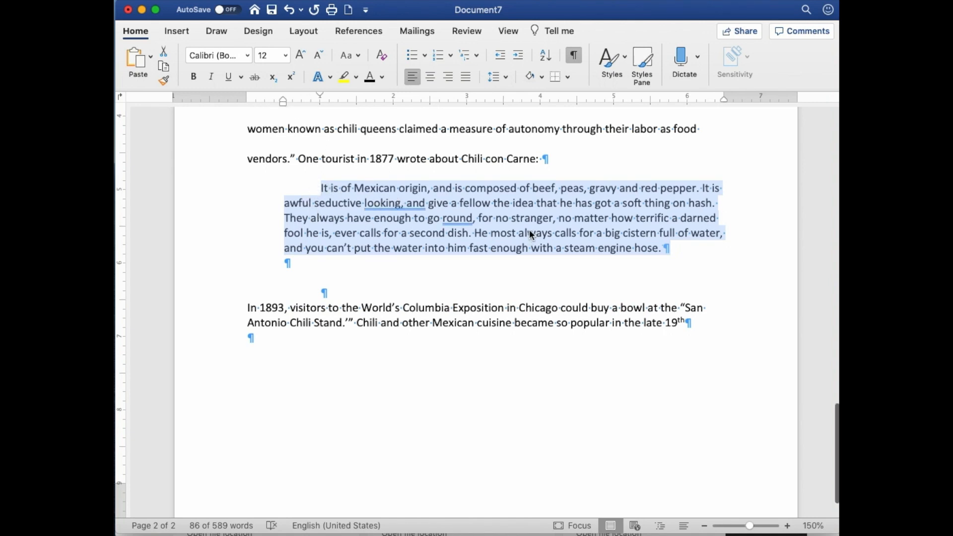
pyautogui.click(388, 292)
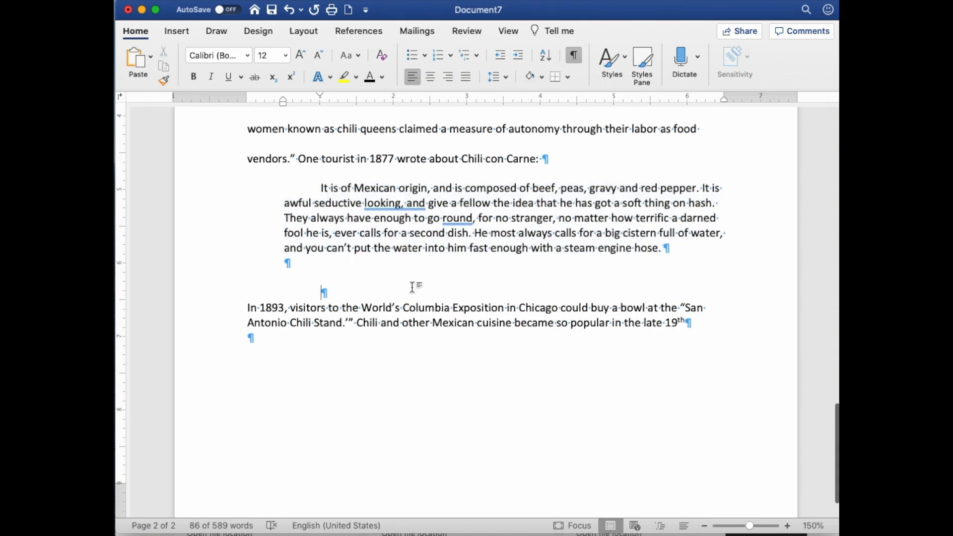
pyautogui.press('BackSpace')
pyautogui.press('BackSpace')
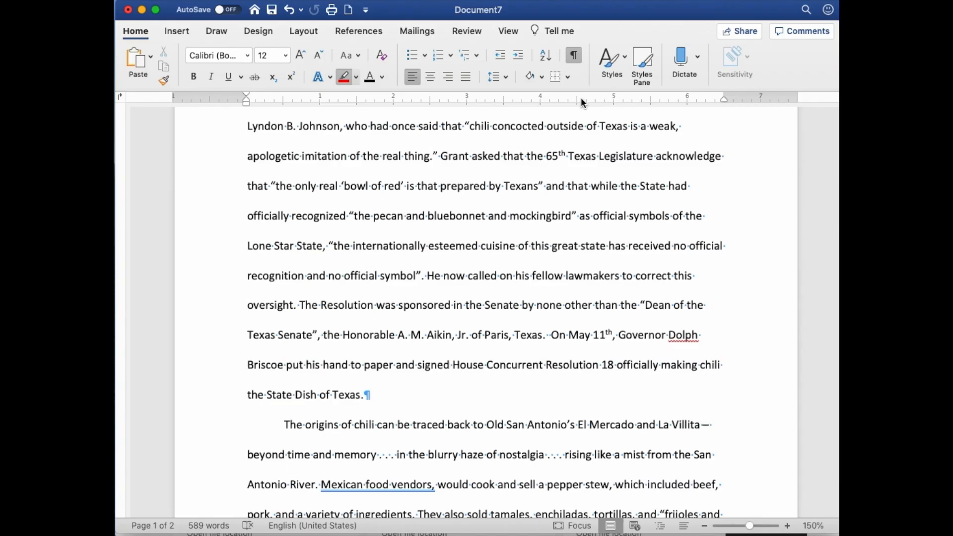
# Step: Insert a footnote directly after the closing quotation mark of “peppery excellence where nothing tastes better.”
pyautogui.scroll(-3, 581, 104)
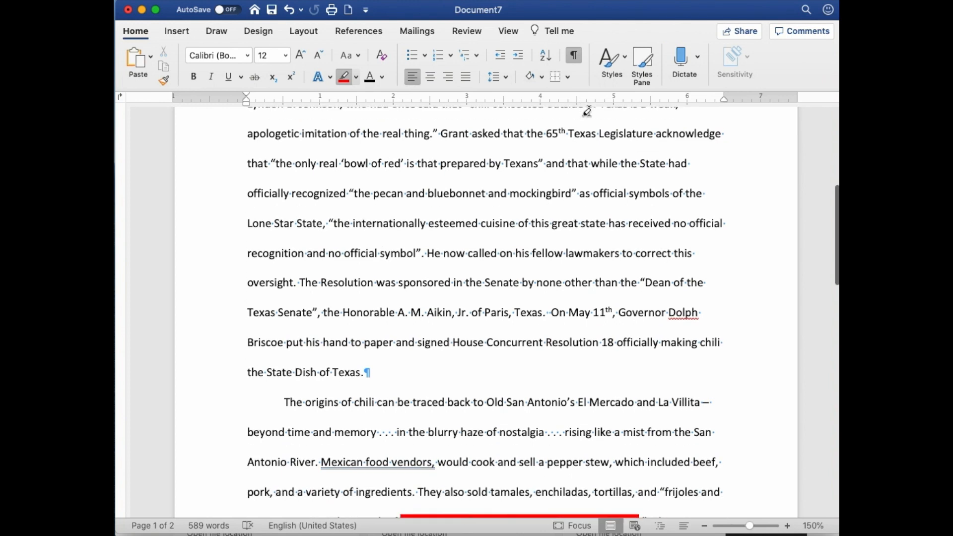
pyautogui.scroll(-2, 587, 111)
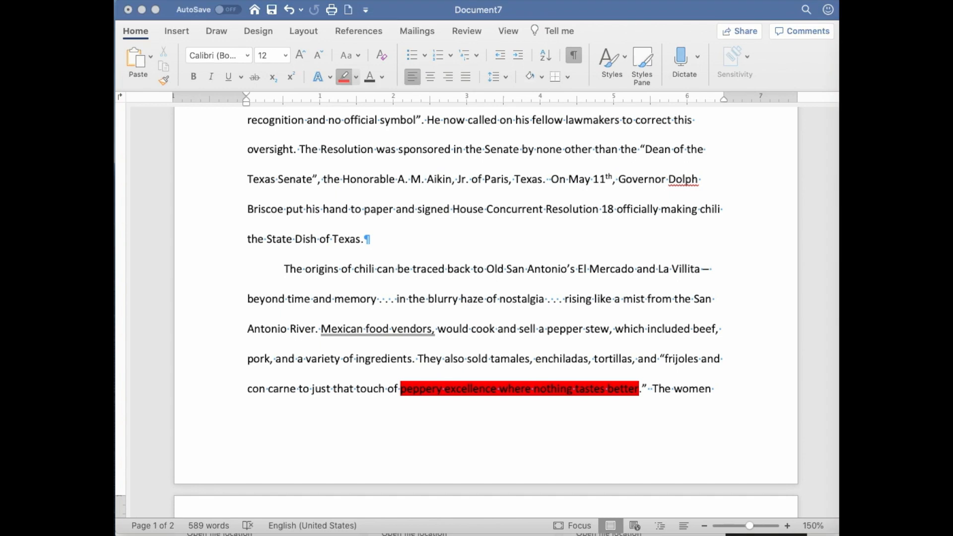
pyautogui.click(648, 389)
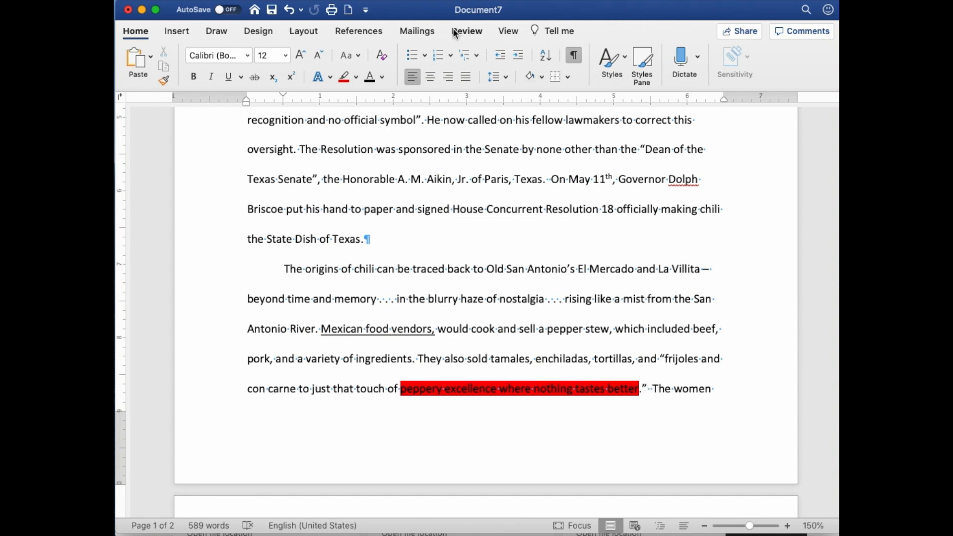
pyautogui.click(362, 31)
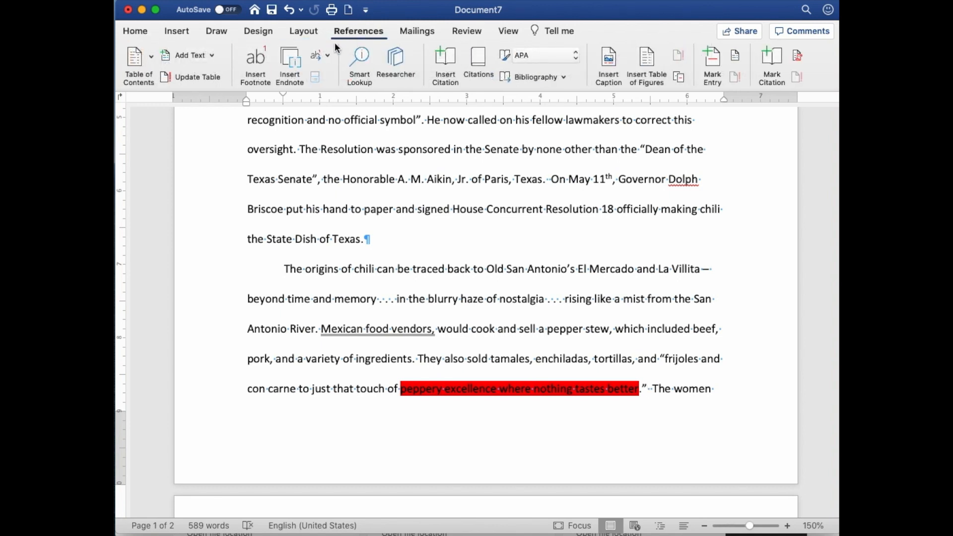
pyautogui.click(255, 65)
# Step: Paste the citation “Impossible to Please All,” Pilot Point (TX) Post-Signal, September 3, 1909, into the new footnote
pyautogui.scroll(5, 456, 140)
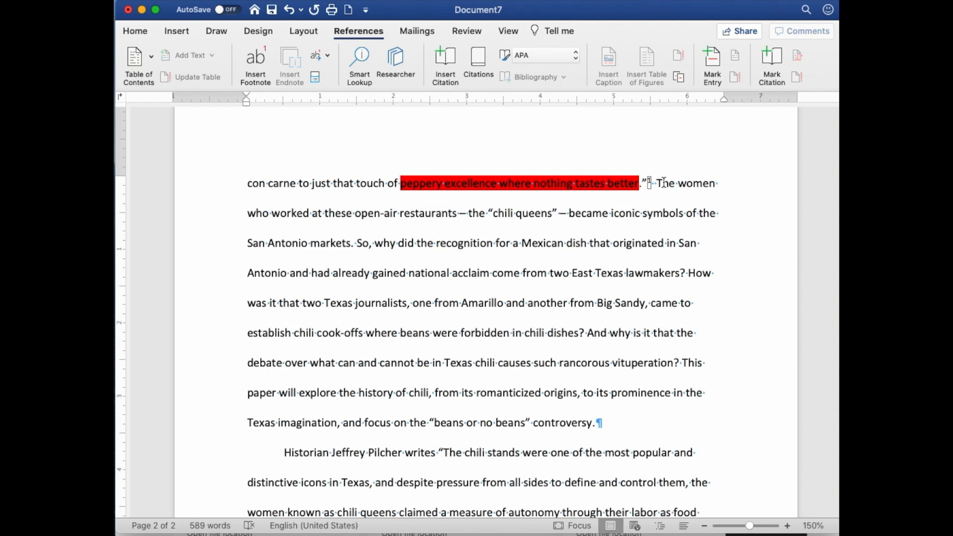
pyautogui.scroll(-10, 663, 183)
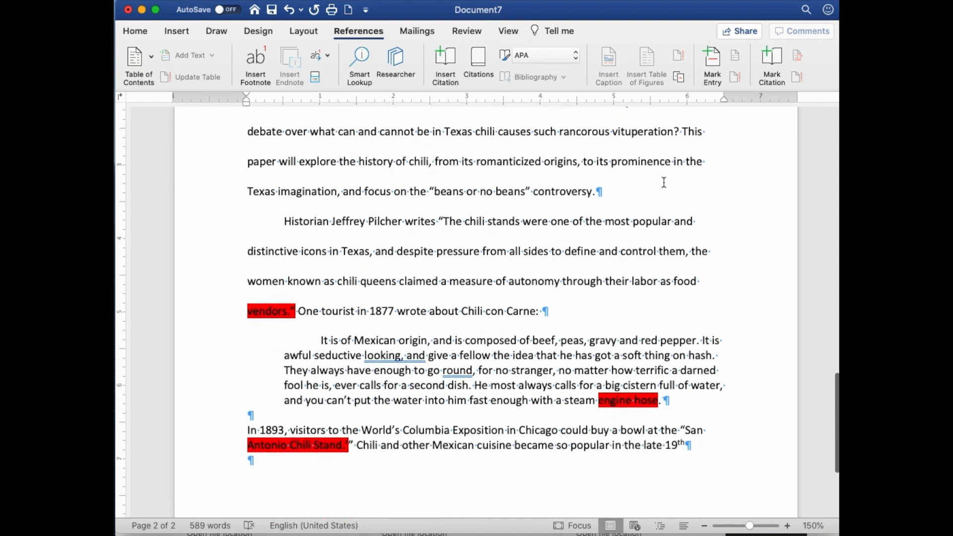
pyautogui.scroll(-3, 663, 182)
pyautogui.scroll(1, 258, 441)
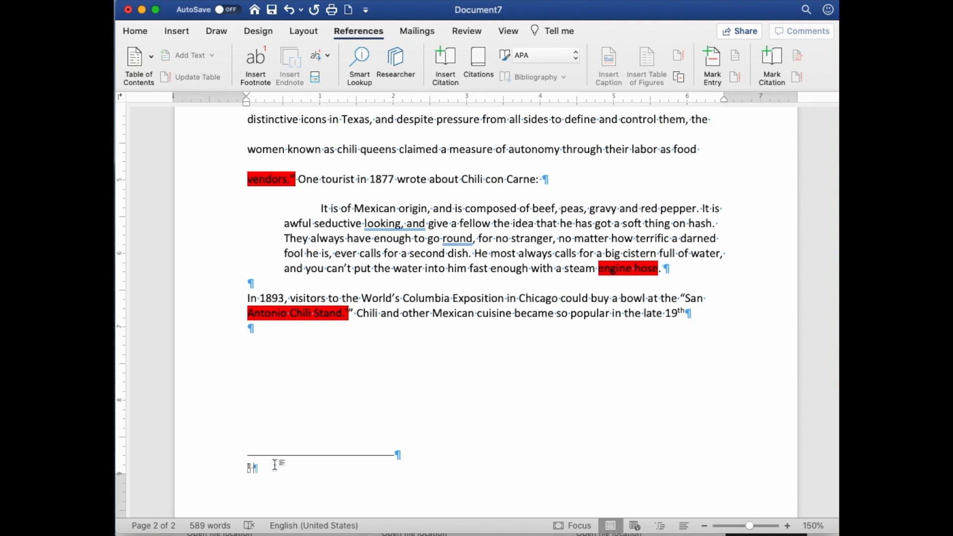
pyautogui.write('"Impossible to Please All," Pilot Point (TX) Post-Signal, September 3, 1909.')
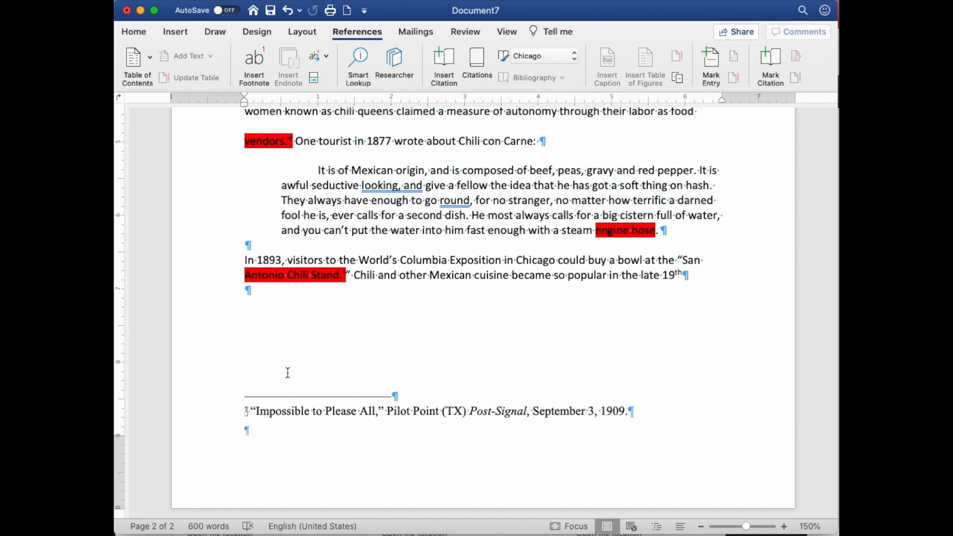
# Step: Open the footnote settings, review the available number formats and keep 1, 2, 3, …
pyautogui.rightClick(247, 413)
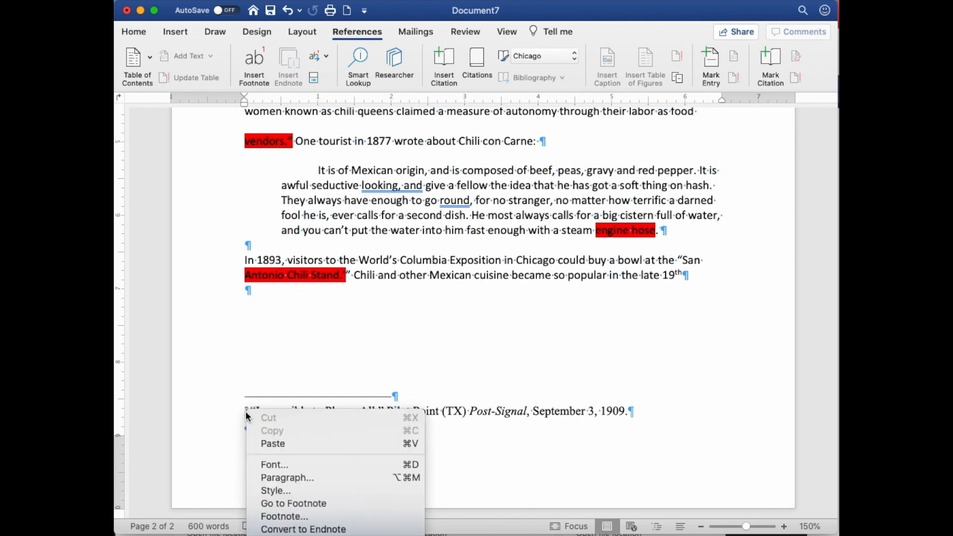
pyautogui.click(280, 516)
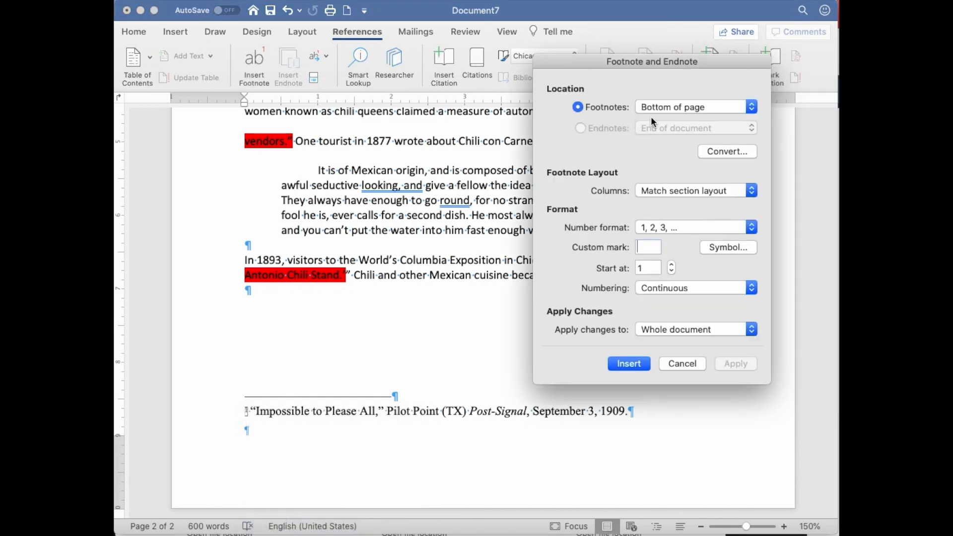
pyautogui.click(702, 227)
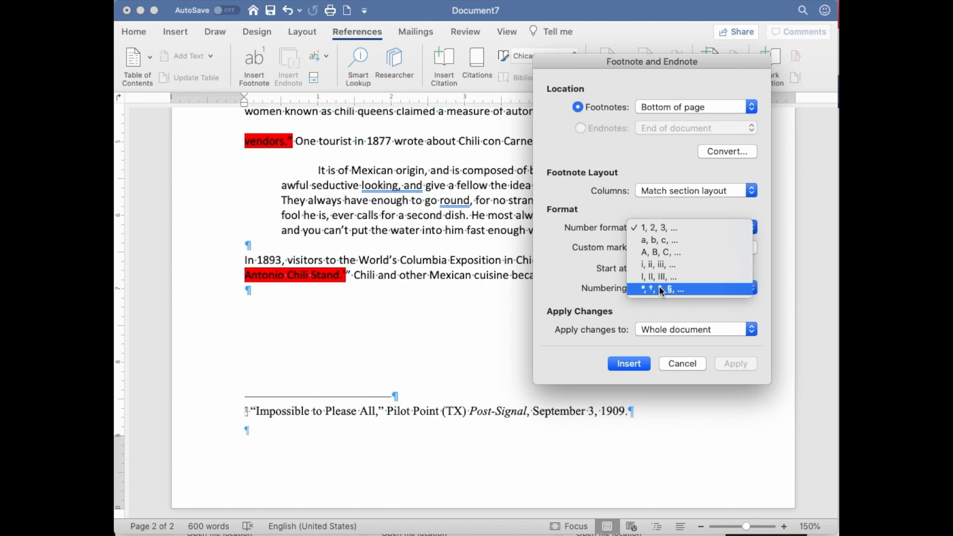
pyautogui.click(657, 227)
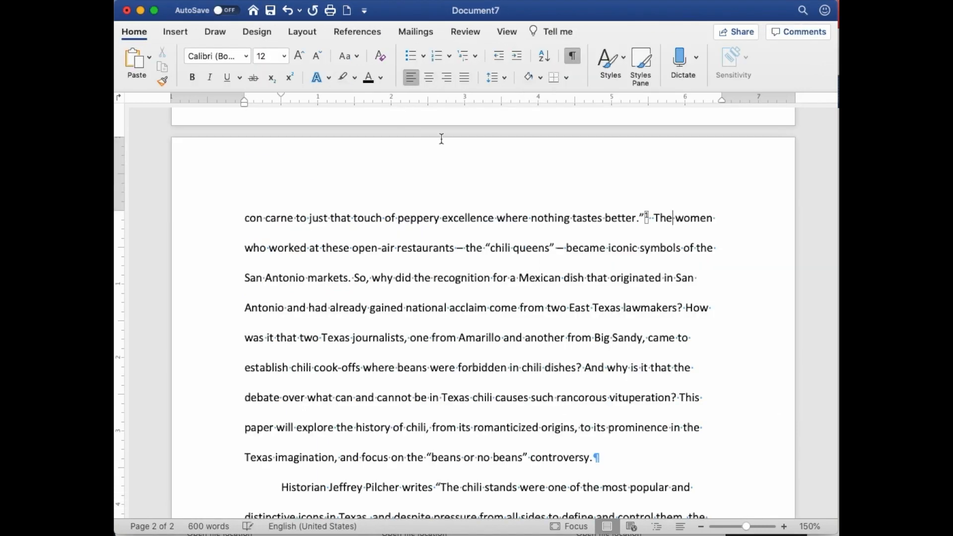
# Step: Add footnotes with their source citations after the highlighted passages ending “vendors.”, “engine hose.” and “Antonio Chili Stand.”
pyautogui.scroll(-2, 527, 169)
pyautogui.scroll(-5, 527, 169)
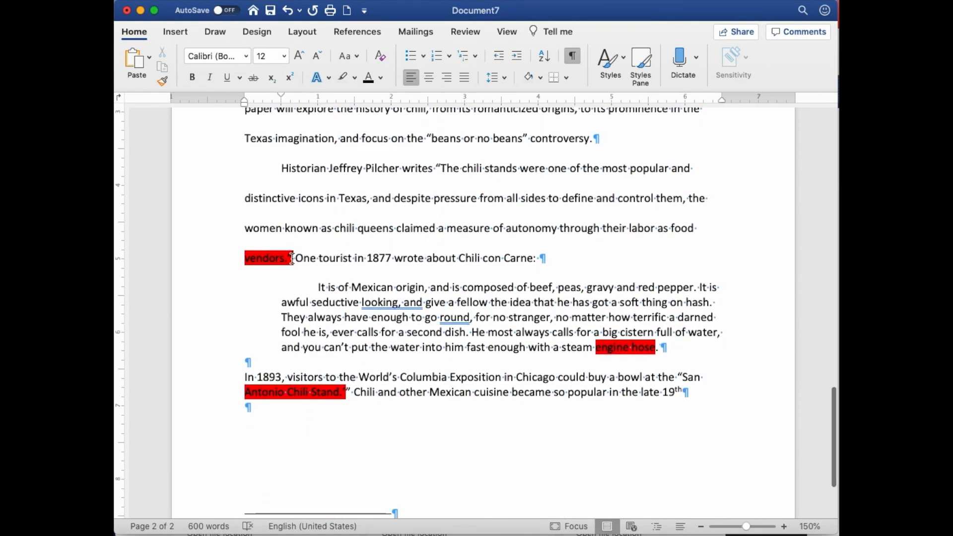
pyautogui.click(356, 31)
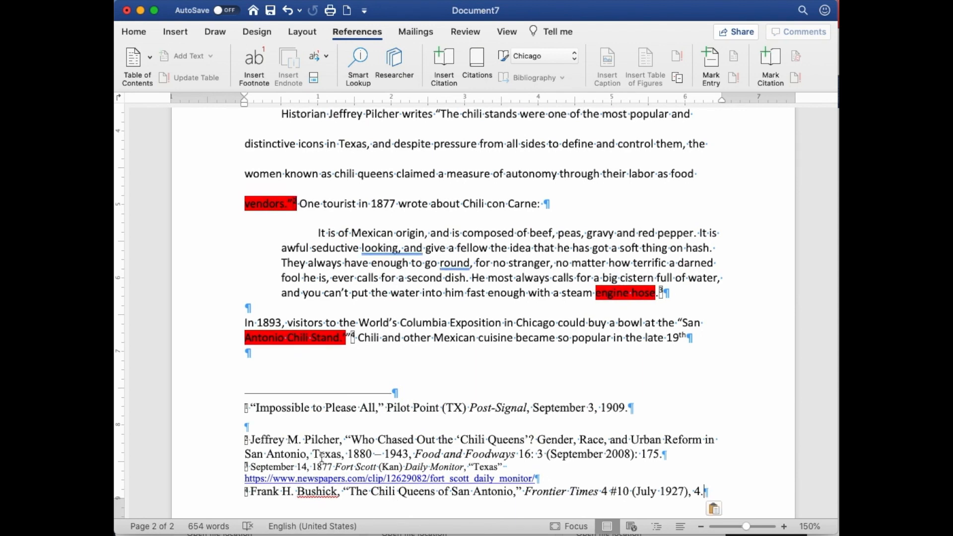
# Step: Remove the empty line below the first footnote and set the text of all four footnotes to 12 pt
pyautogui.click(297, 428)
pyautogui.press('super+z')
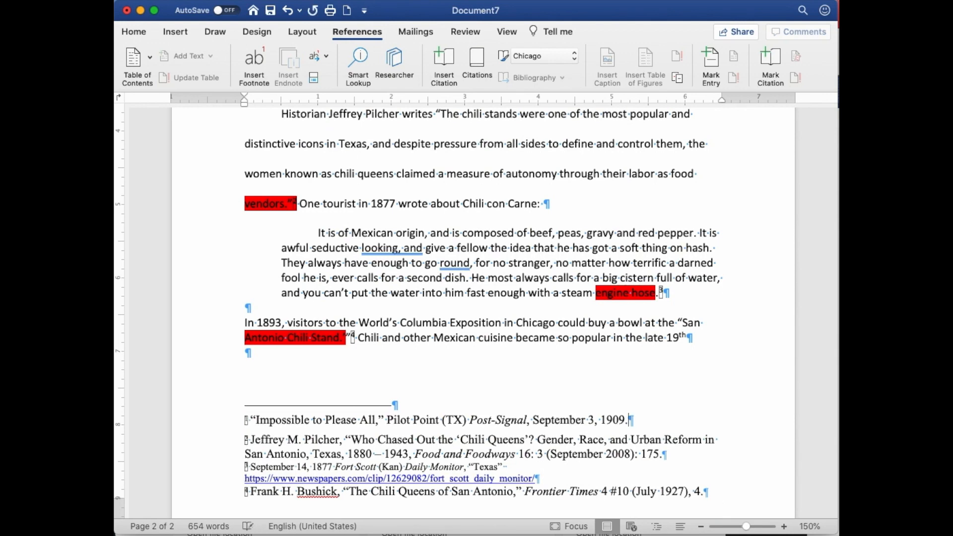
pyautogui.scroll(3, 323, 425)
pyautogui.scroll(5, 250, 348)
pyautogui.scroll(-10, 250, 349)
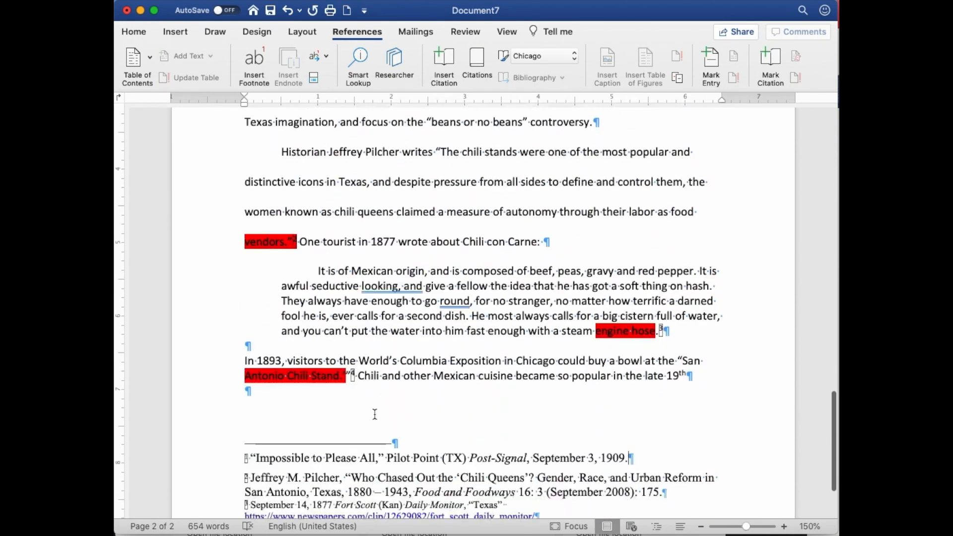
pyautogui.moveTo(250, 349); pyautogui.dragTo(740, 430)
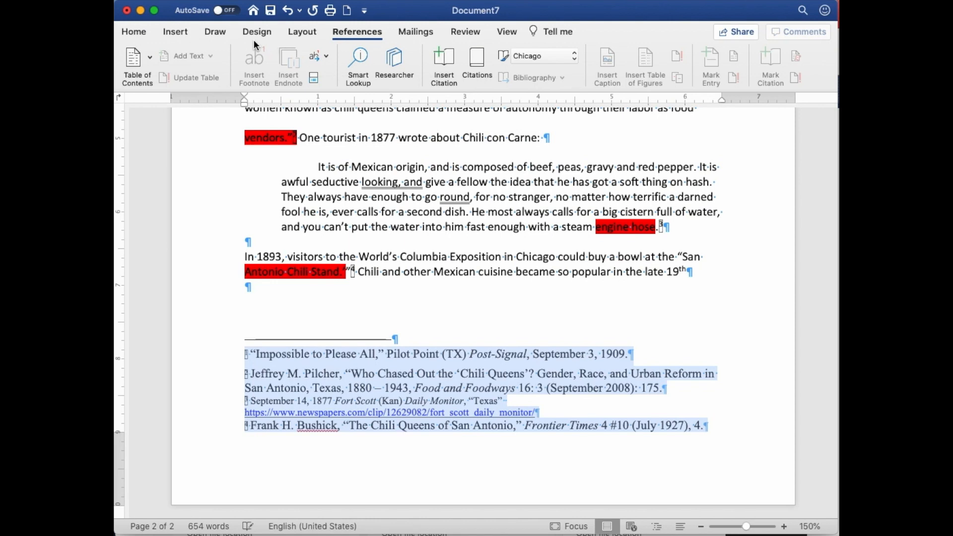
pyautogui.click(140, 33)
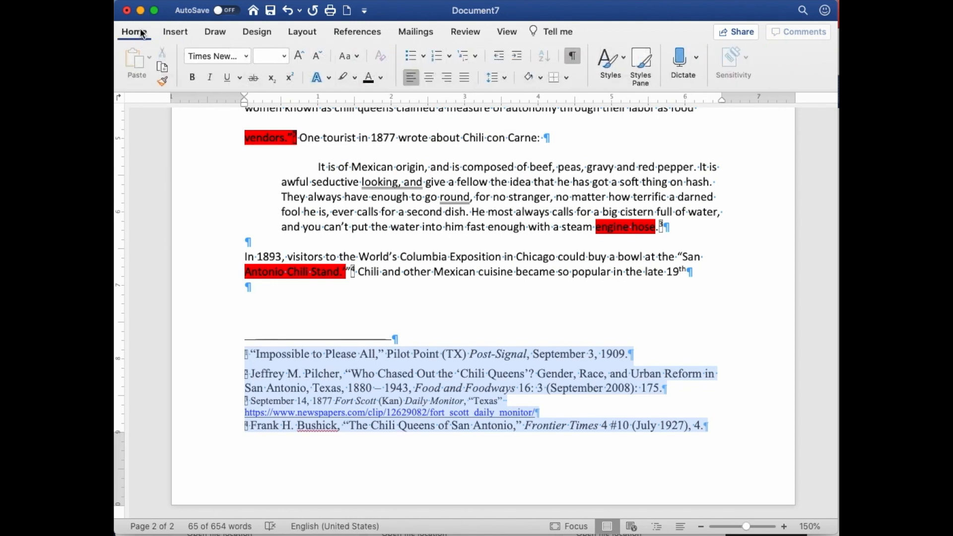
pyautogui.click(284, 56)
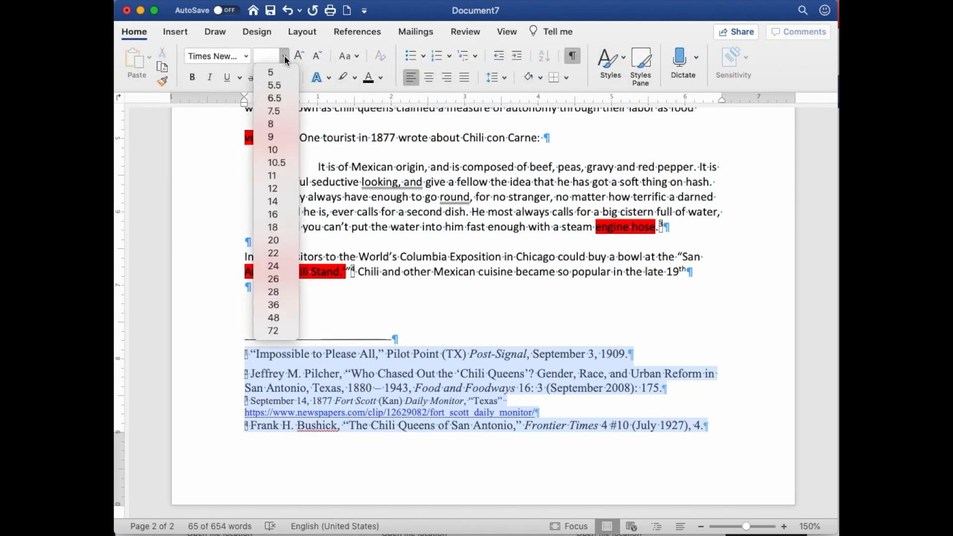
pyautogui.click(285, 189)
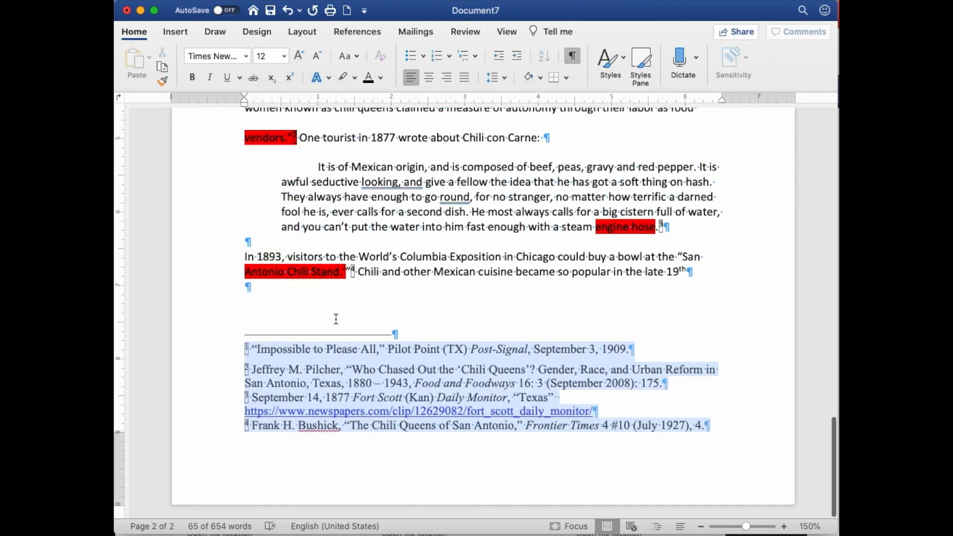
# Step: Set the paragraph spacing of the selected footnotes to 6 pt after
pyautogui.rightClick(343, 365)
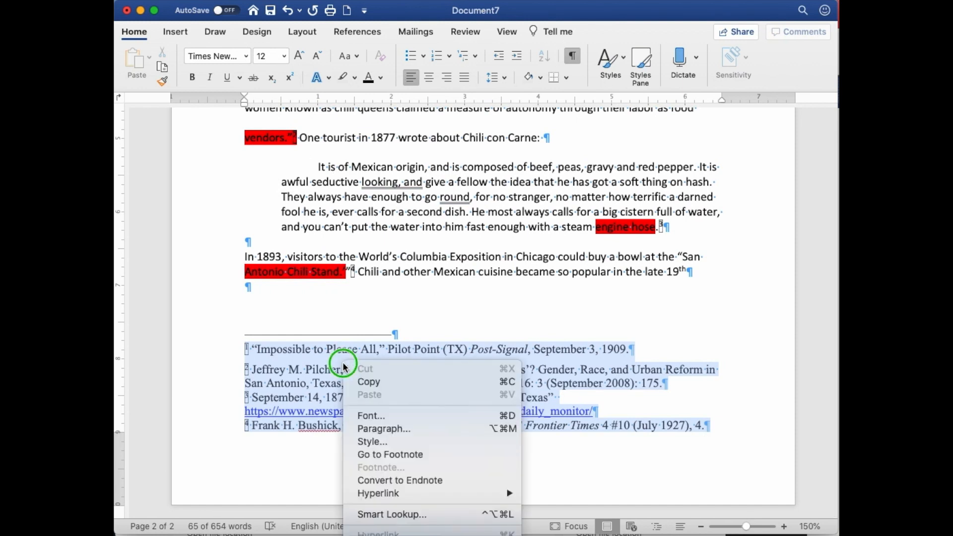
pyautogui.click(391, 428)
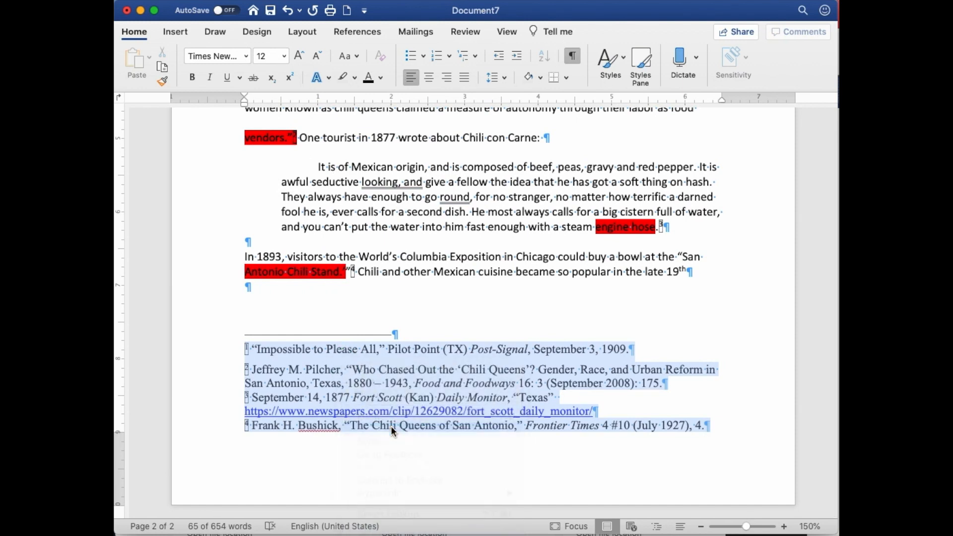
pyautogui.click(670, 322)
pyautogui.click(671, 321)
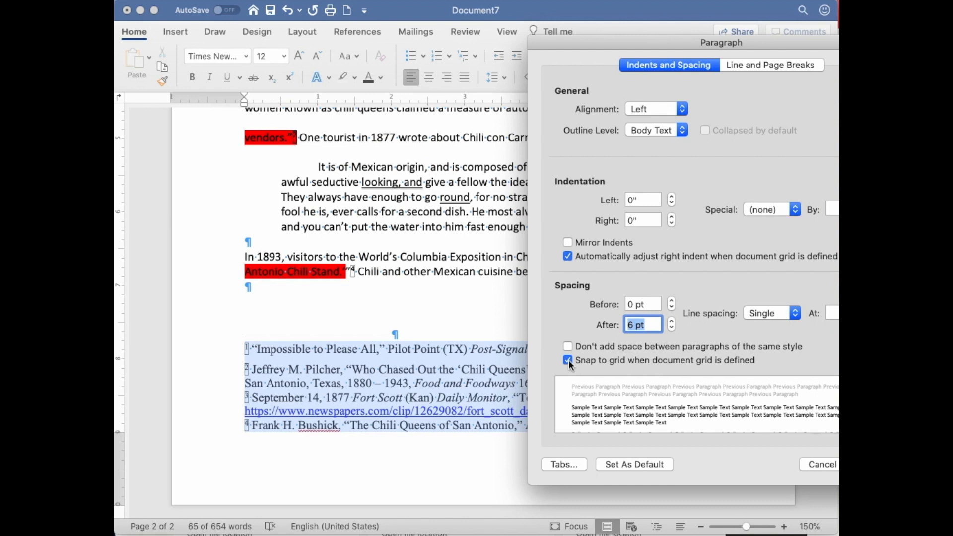
pyautogui.press('Return')
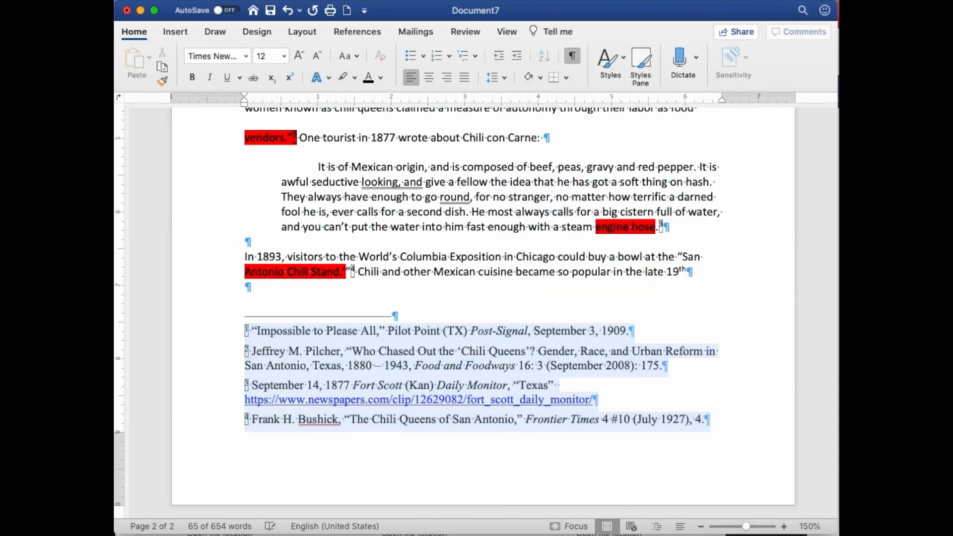
pyautogui.click(700, 397)
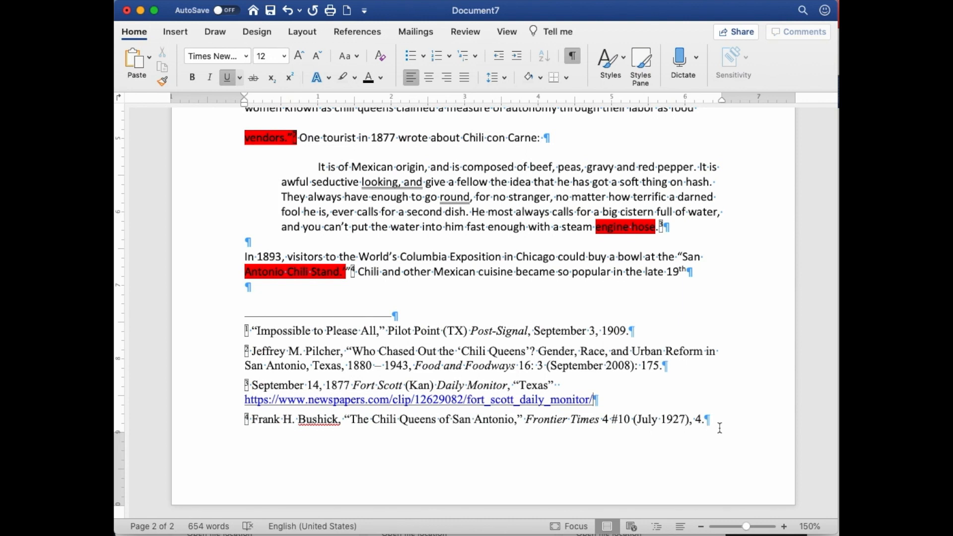
# Step: Format the whole body of the paper, including the title, in Times New Roman at 12 pt
pyautogui.scroll(5, 522, 302)
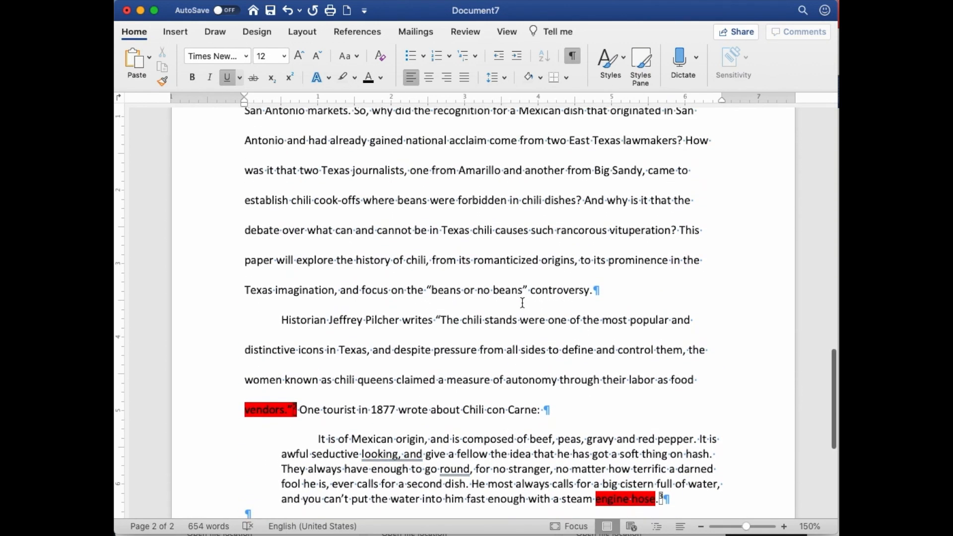
pyautogui.scroll(15, 522, 302)
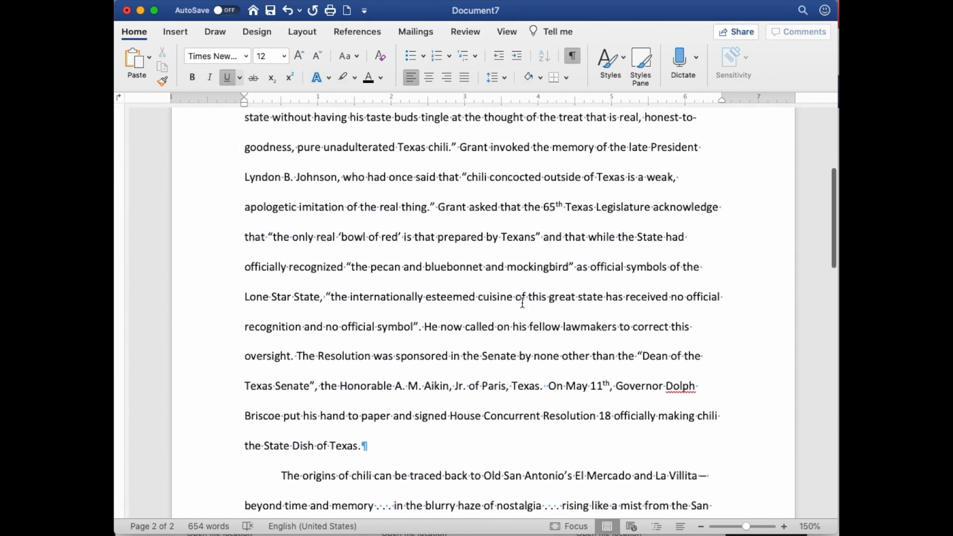
pyautogui.scroll(10, 522, 302)
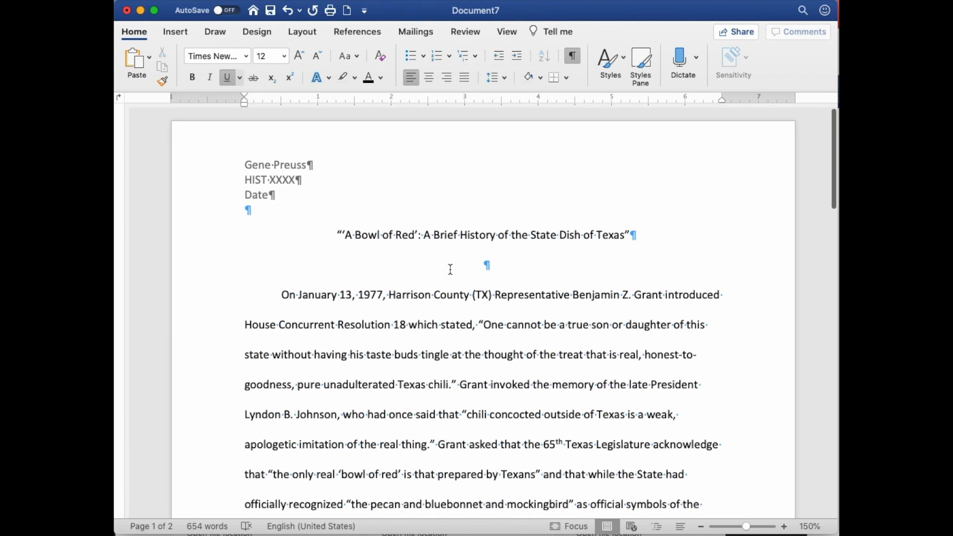
pyautogui.click(450, 268)
pyautogui.click(338, 235)
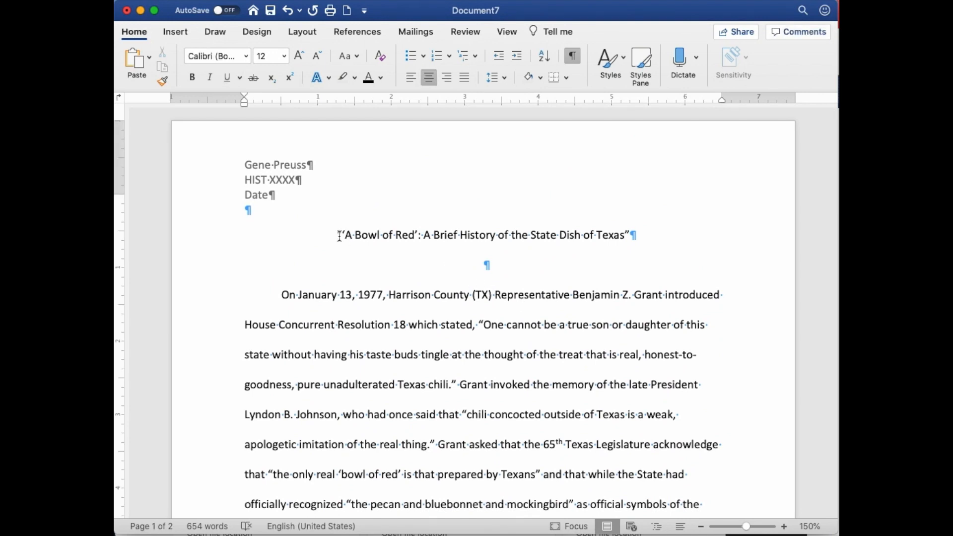
pyautogui.press('super+a')
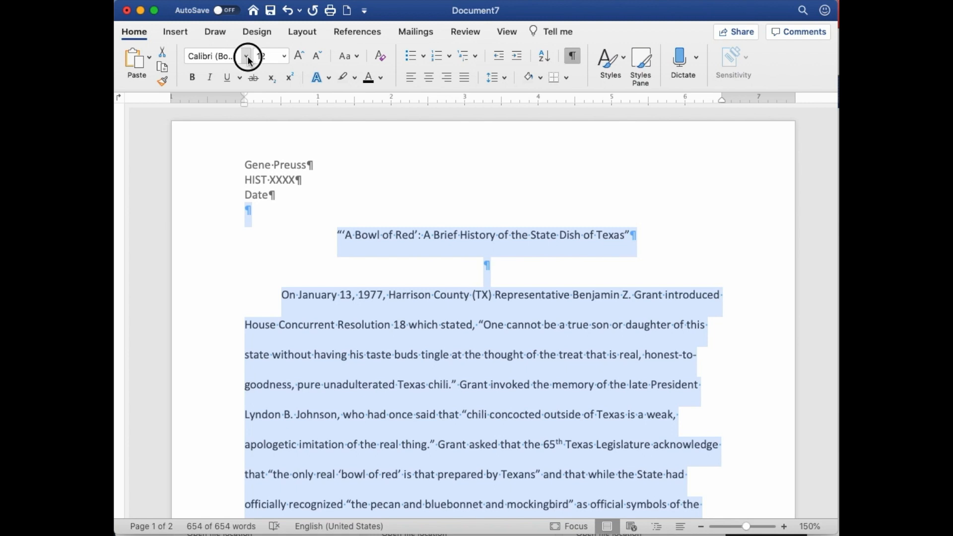
pyautogui.click(246, 57)
pyautogui.moveTo(256, 168)
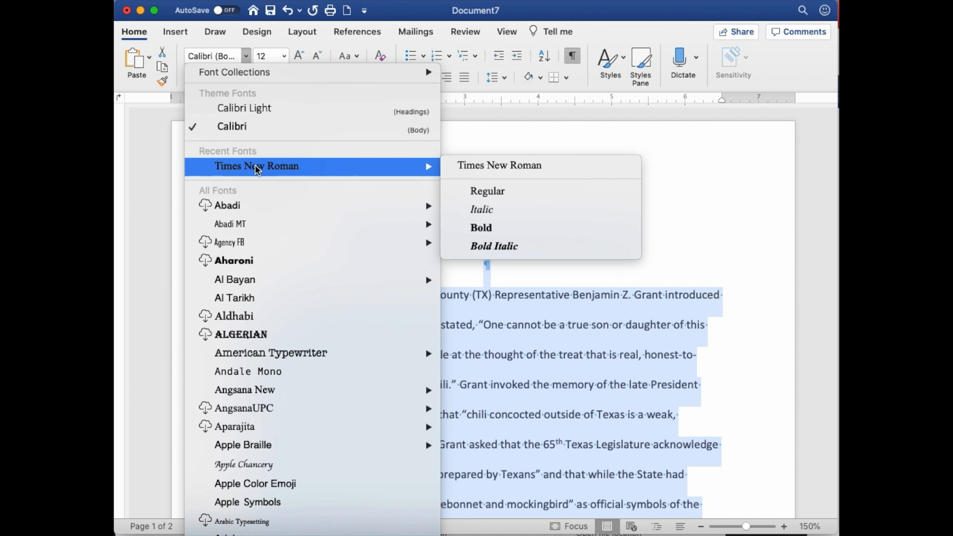
pyautogui.click(257, 167)
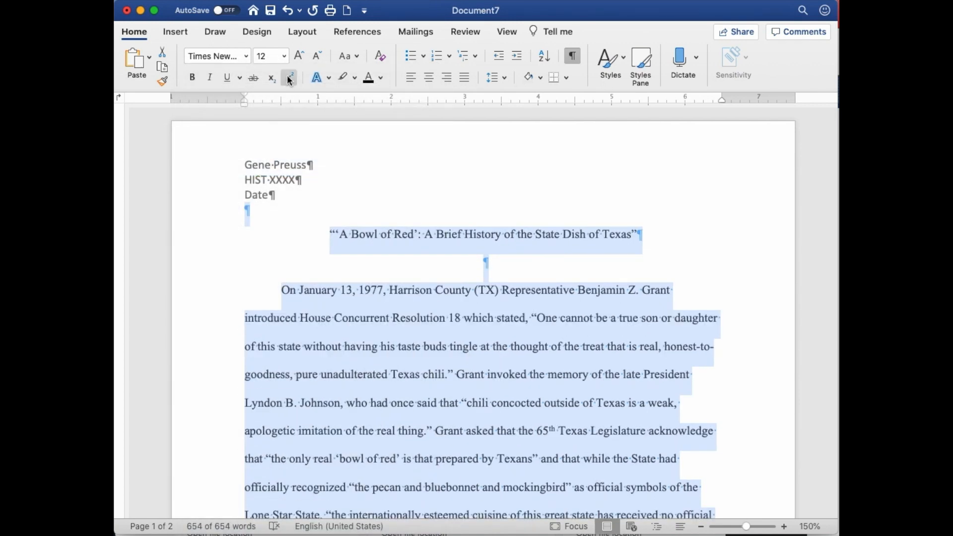
pyautogui.click(283, 57)
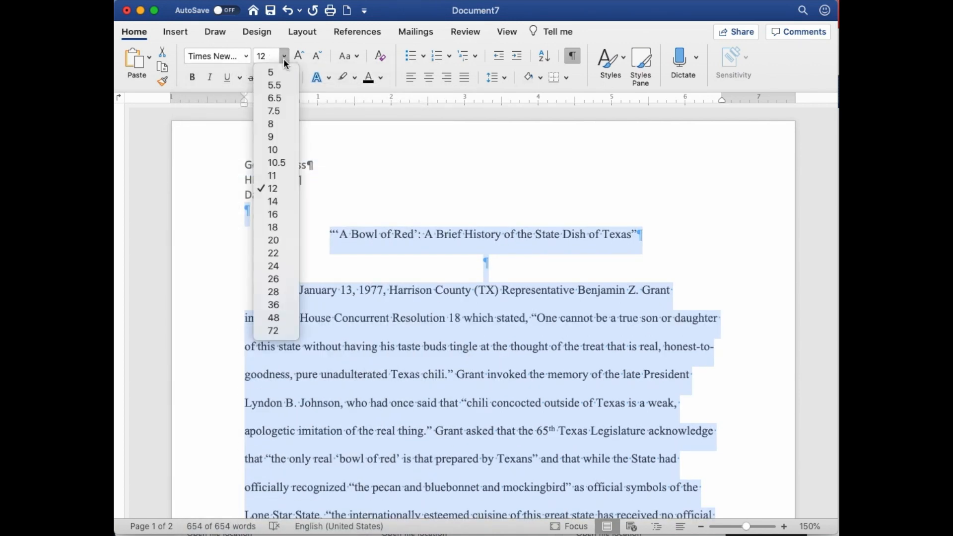
pyautogui.click(273, 189)
pyautogui.click(468, 199)
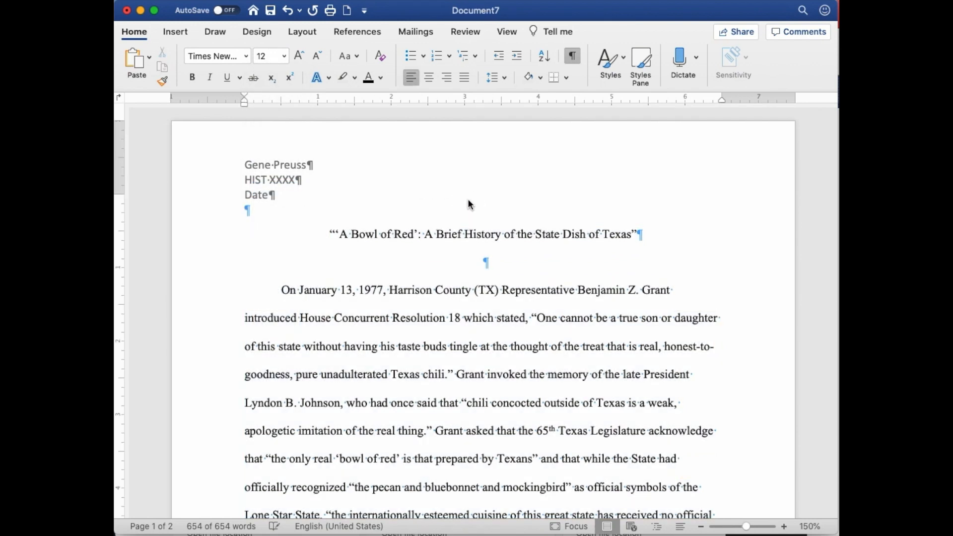
# Step: Remove the red highlighting from the passages “vendors.”, “engine hose” and “Antonio Chili Stand.” on the second page
pyautogui.scroll(-5, 468, 199)
pyautogui.scroll(-10, 468, 199)
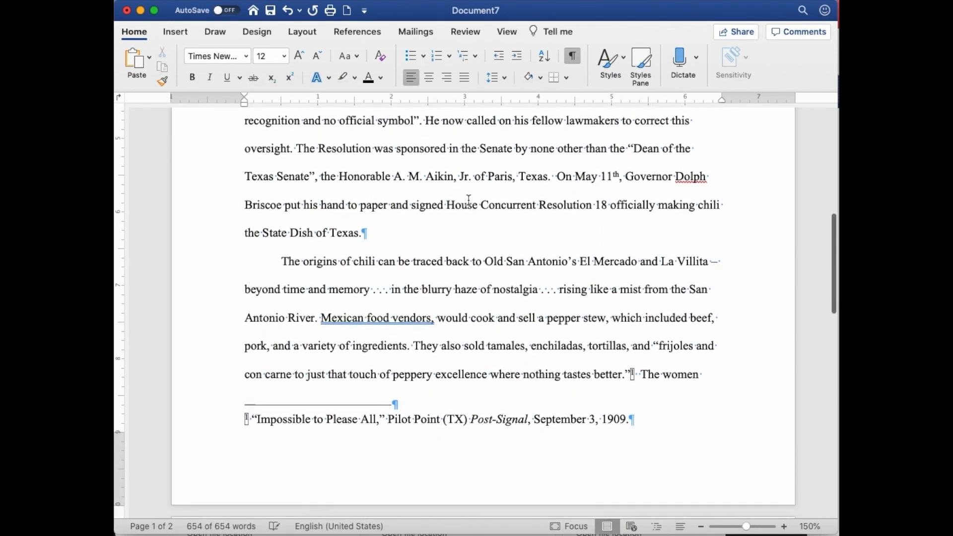
pyautogui.scroll(-10, 468, 200)
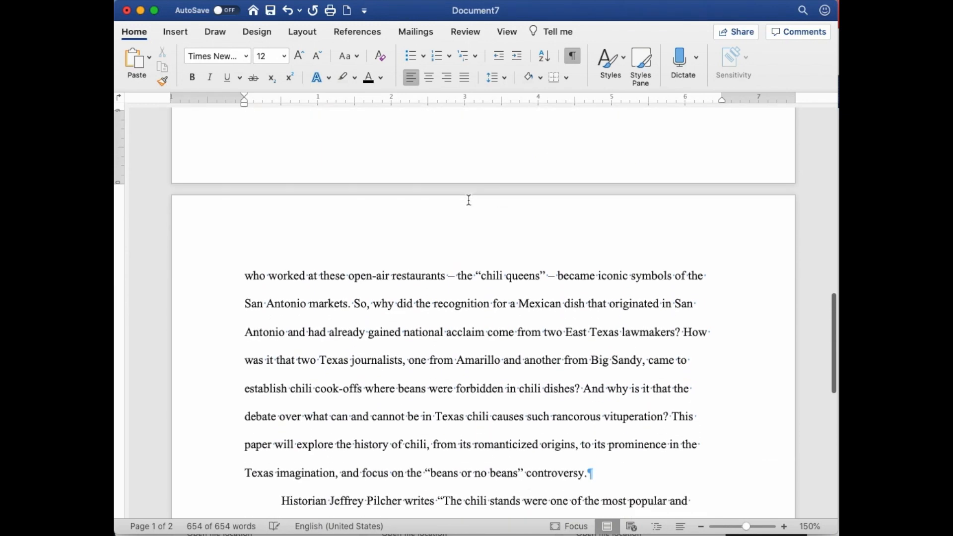
pyautogui.scroll(-1, 468, 199)
pyautogui.moveTo(719, 385); pyautogui.dragTo(222, 258)
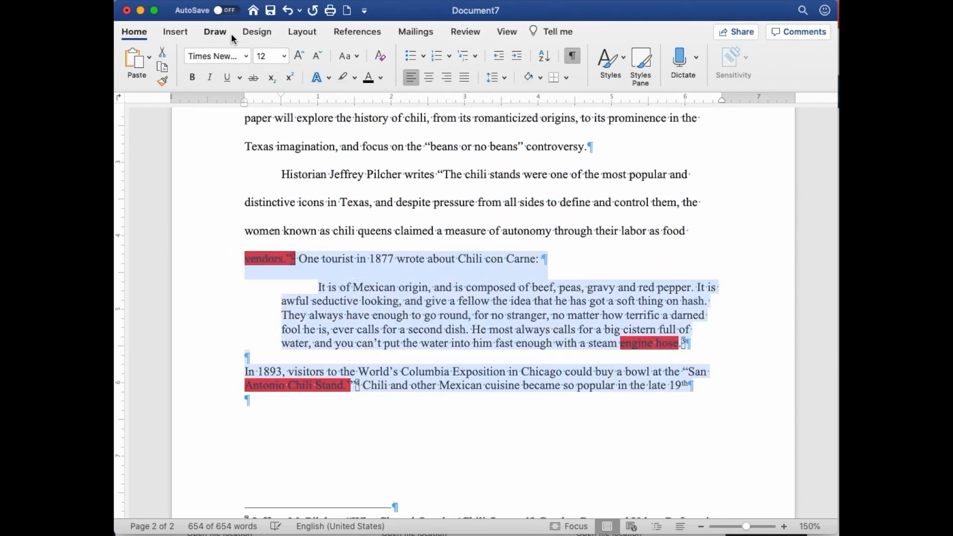
pyautogui.click(340, 79)
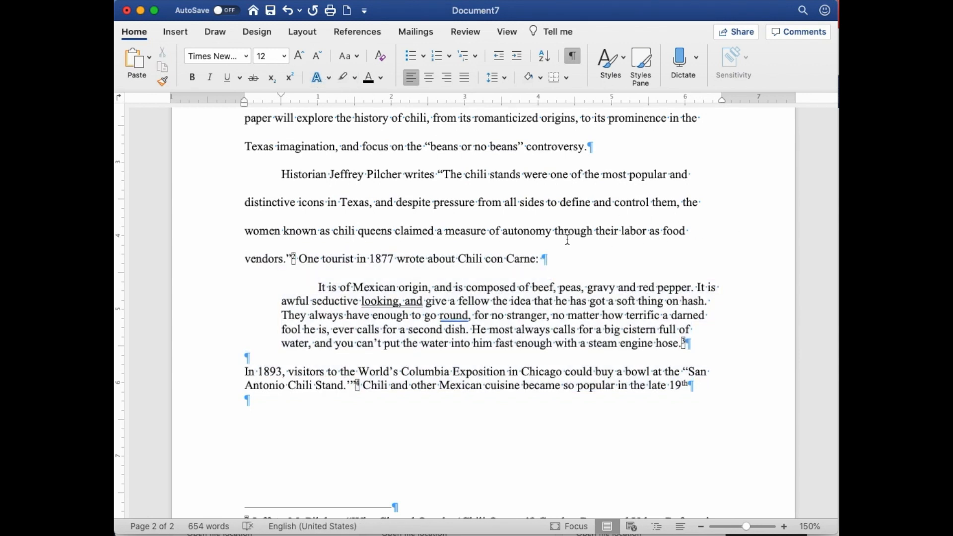
# Step: Review the formatted body text, block quotation and footnotes across both pages
pyautogui.scroll(-2, 661, 276)
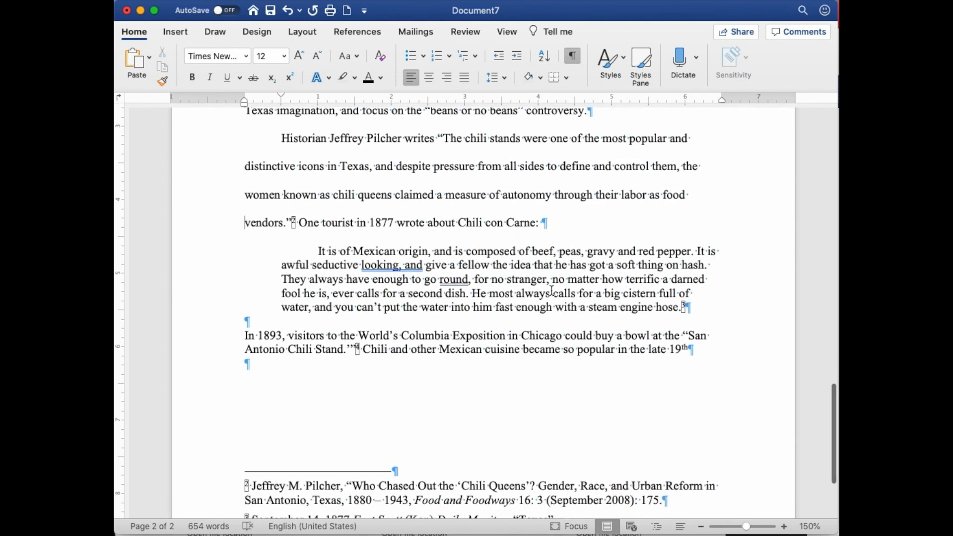
pyautogui.scroll(-4, 551, 290)
pyautogui.scroll(-1, 551, 290)
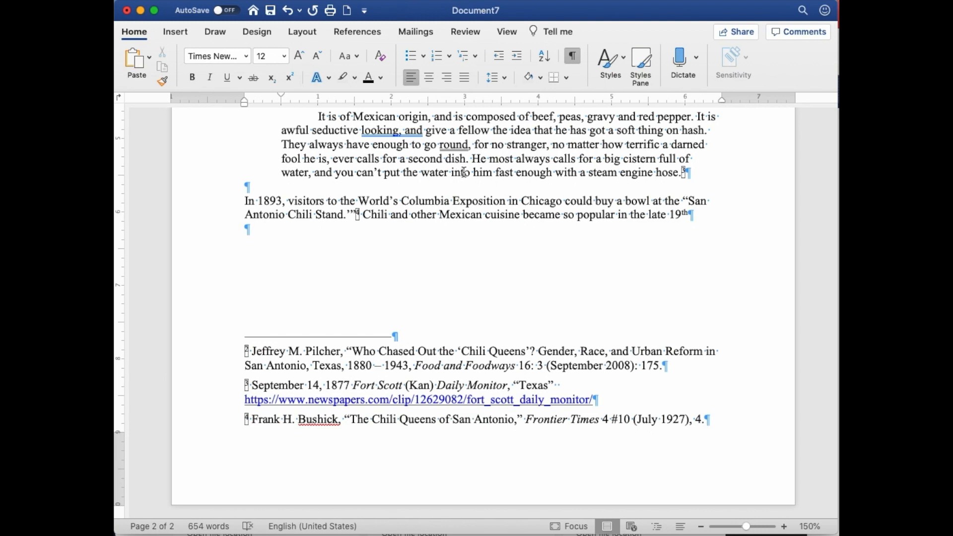
pyautogui.scroll(15, 546, 173)
pyautogui.scroll(15, 556, 173)
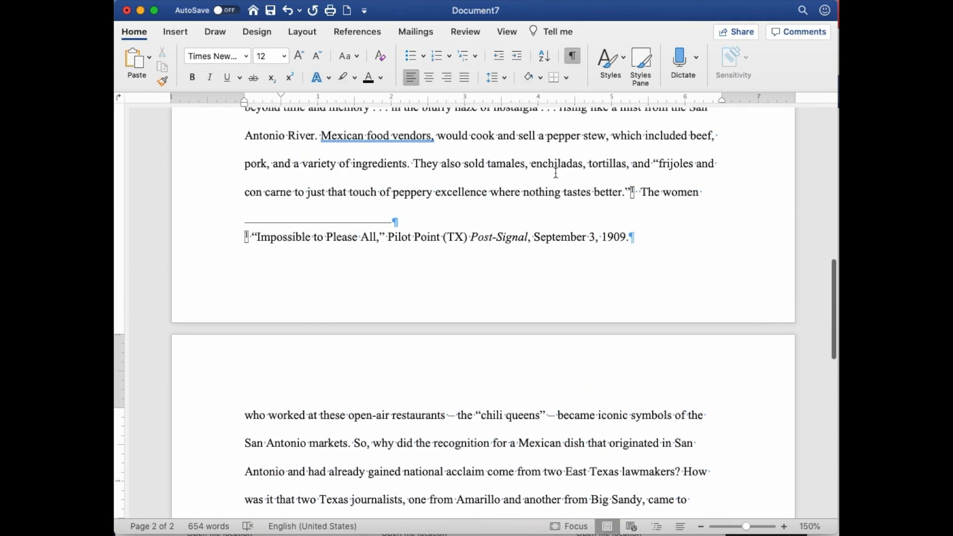
pyautogui.scroll(10, 555, 171)
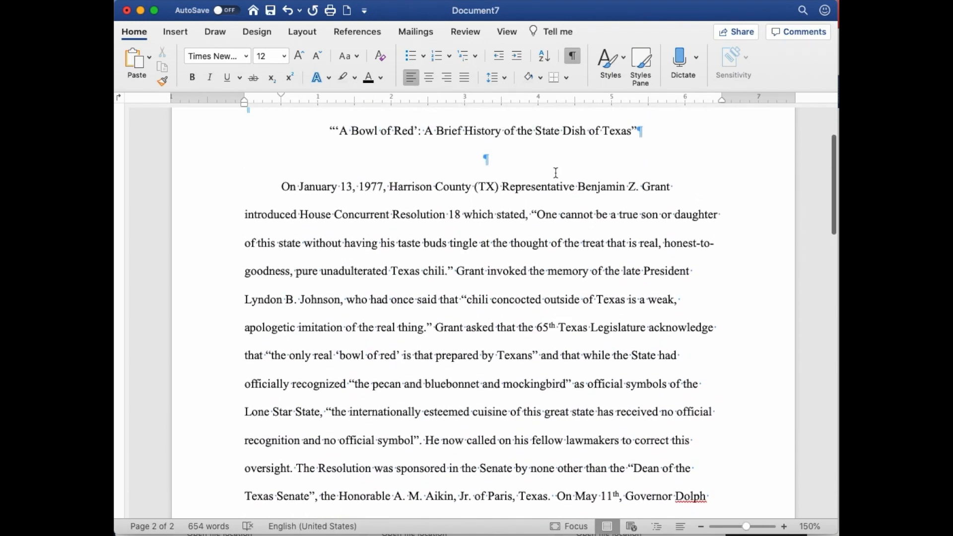
pyautogui.scroll(-15, 555, 172)
pyautogui.scroll(-20, 555, 172)
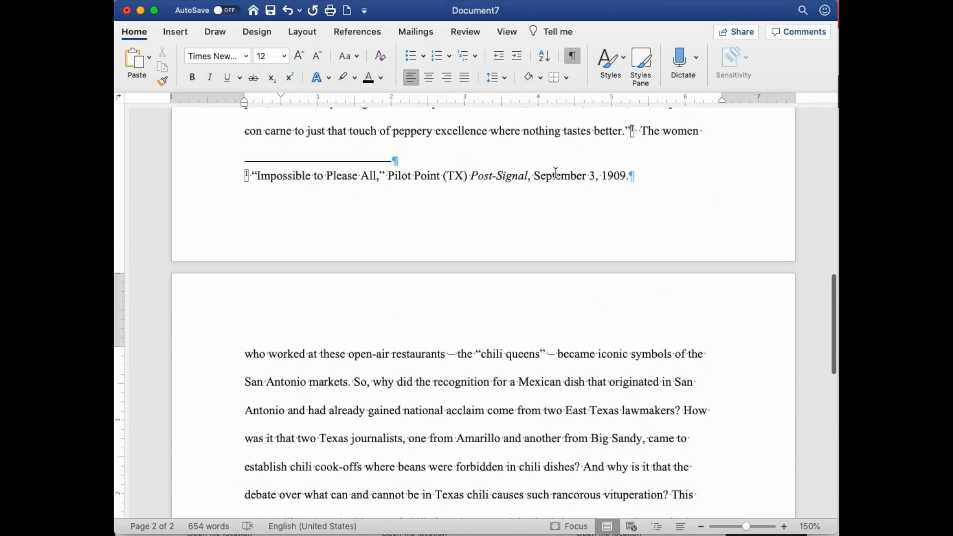
pyautogui.scroll(-5, 556, 173)
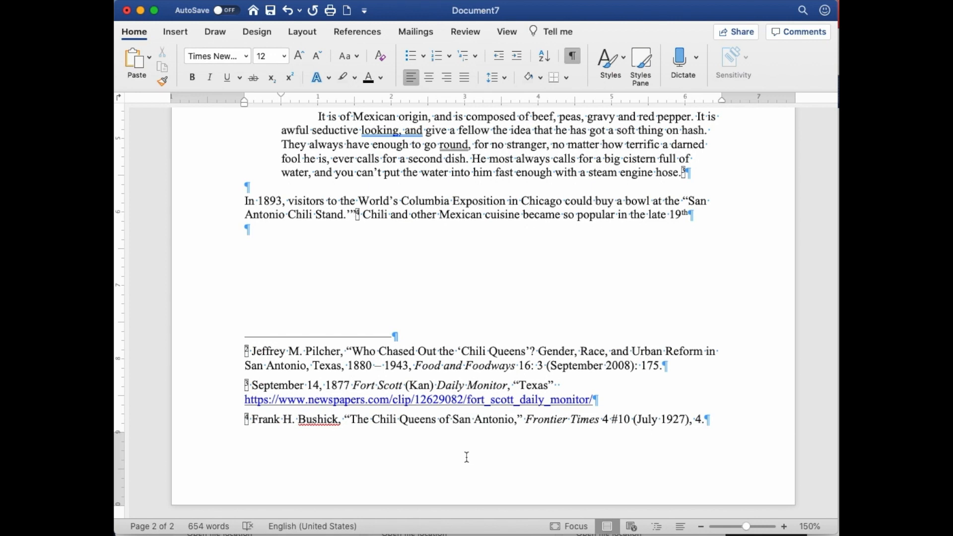
# Step: Insert a centered page number in the second page's footer, leaving the number off the first page, and check both pages
pyautogui.doubleClick(453, 480)
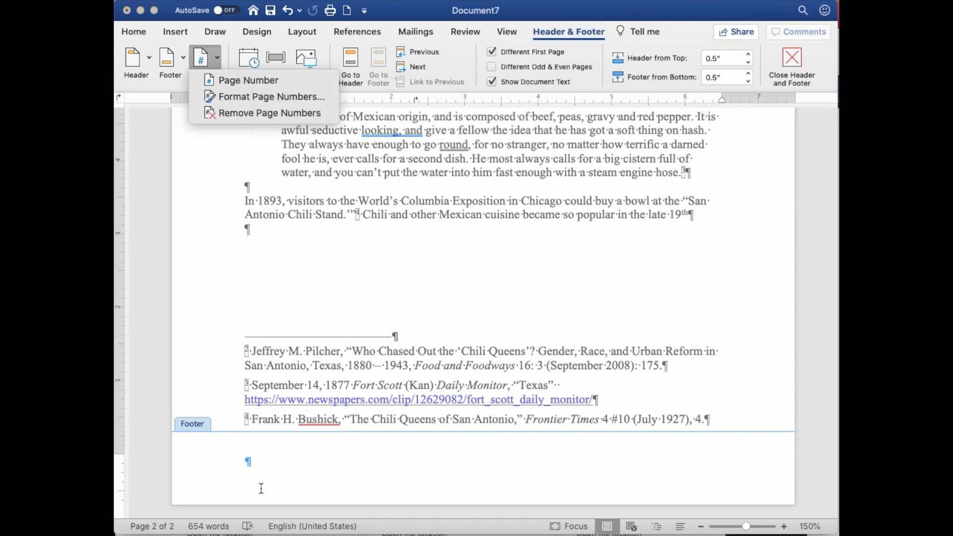
pyautogui.click(266, 458)
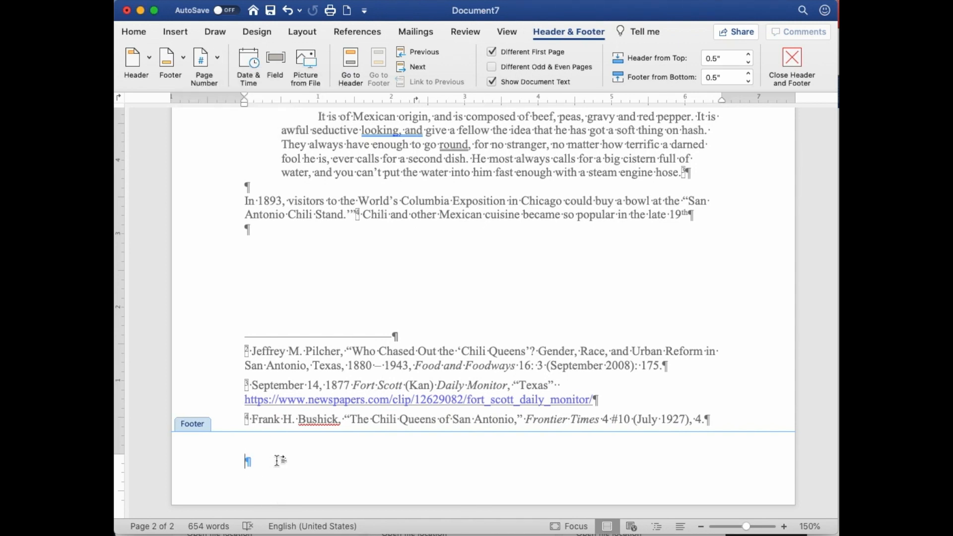
pyautogui.click(214, 59)
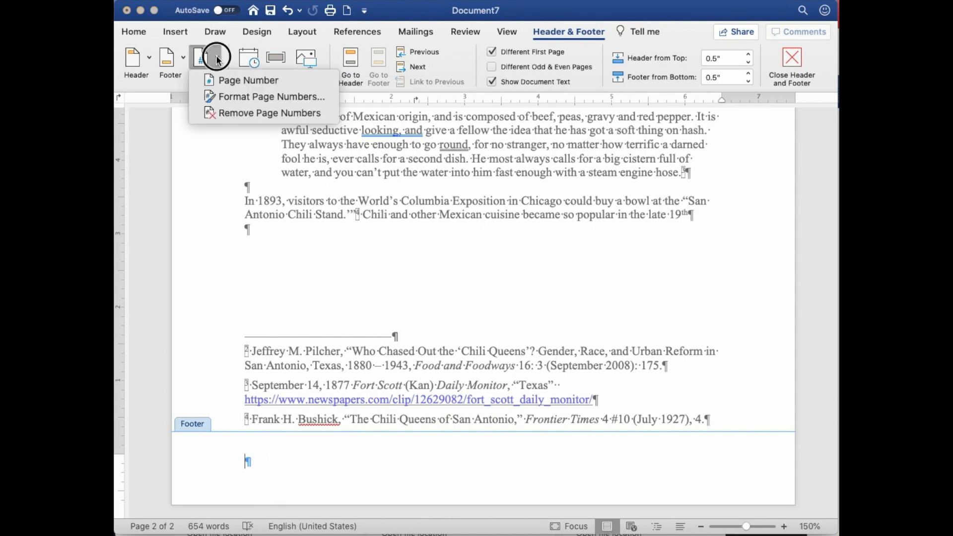
pyautogui.click(223, 82)
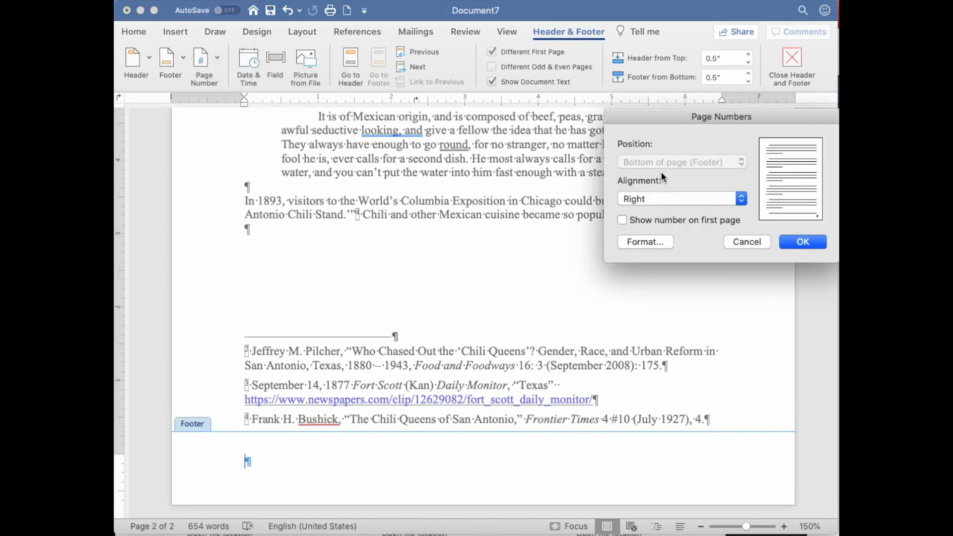
pyautogui.click(656, 202)
pyautogui.click(650, 188)
pyautogui.click(804, 241)
pyautogui.scroll(15, 643, 269)
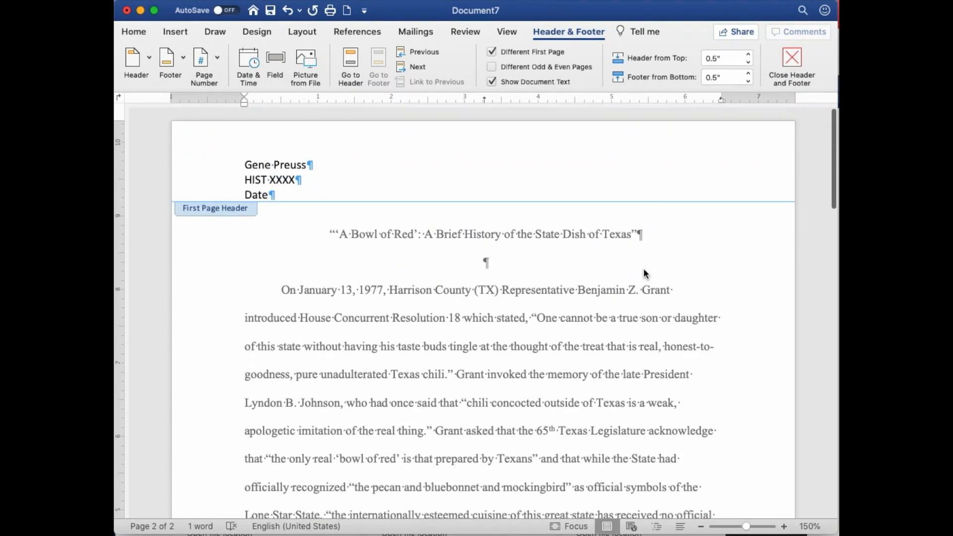
pyautogui.scroll(-15, 644, 272)
pyautogui.scroll(-8, 643, 268)
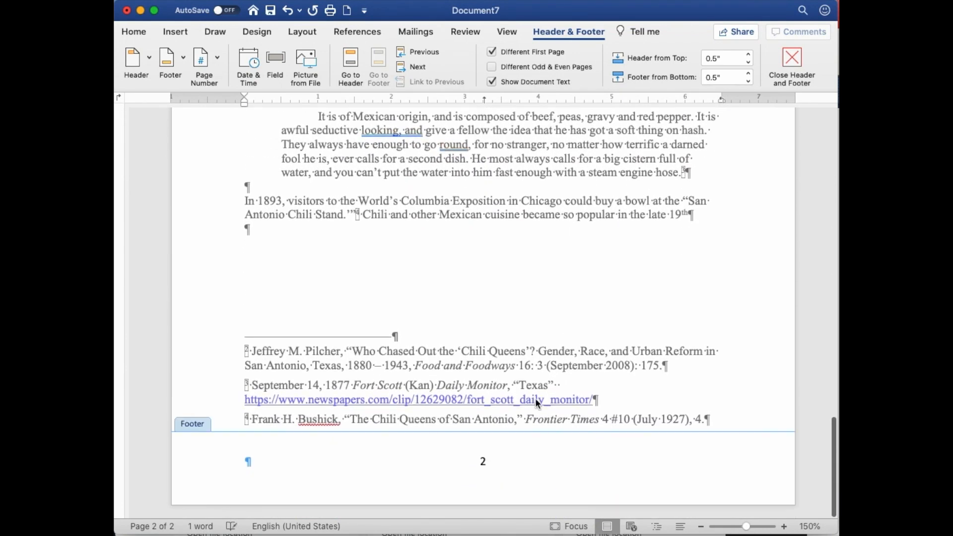
# Step: Change the footer page number's font to Times New Roman and return to the body text
pyautogui.click(482, 462)
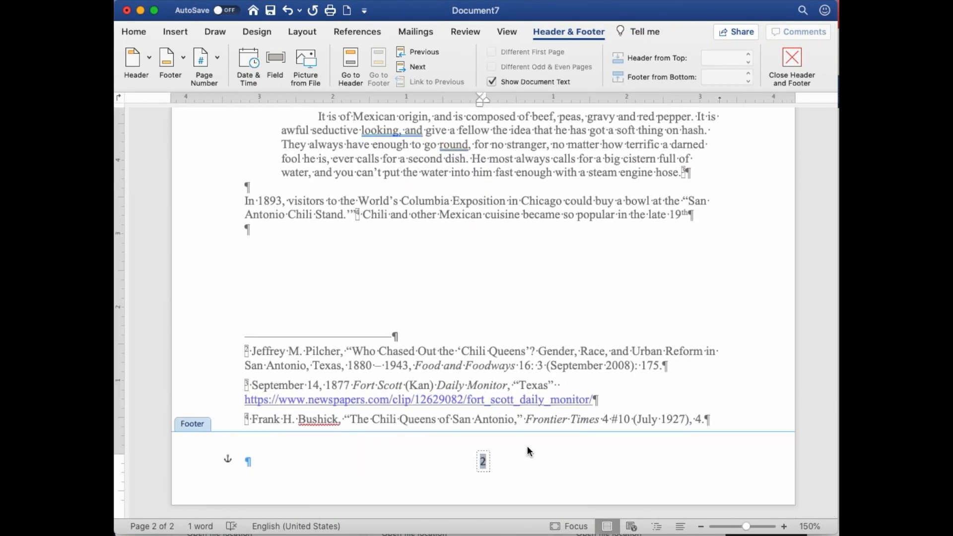
pyautogui.click(141, 39)
pyautogui.click(245, 55)
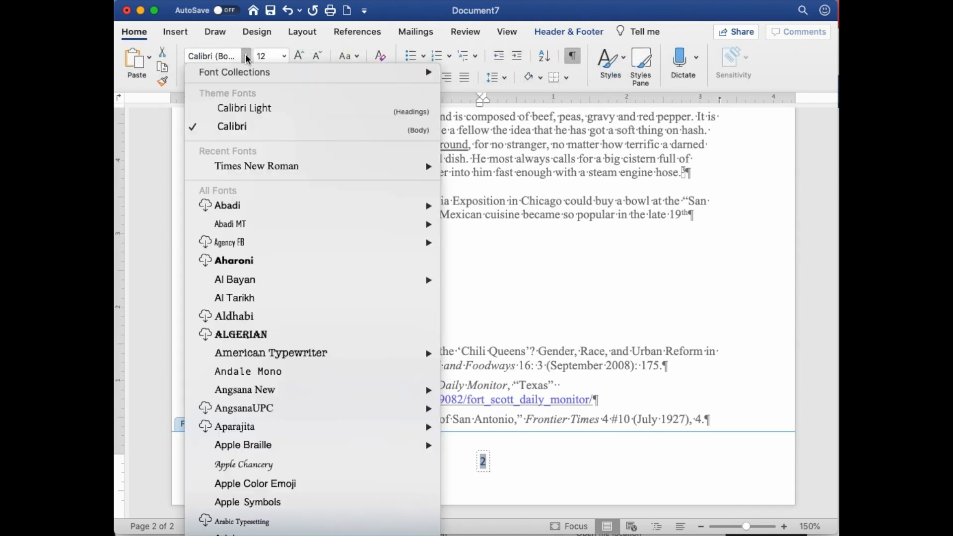
pyautogui.click(251, 163)
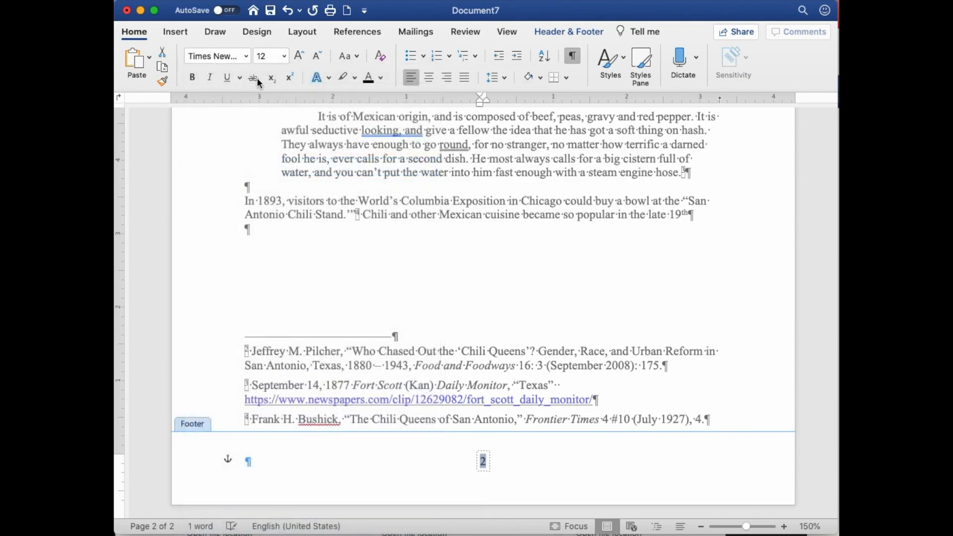
pyautogui.doubleClick(518, 324)
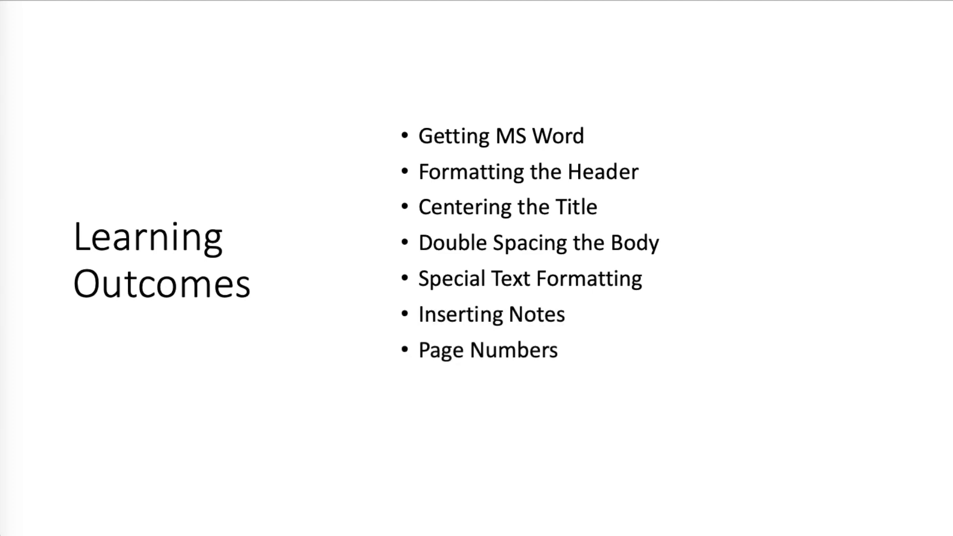
pyautogui.press('Right')
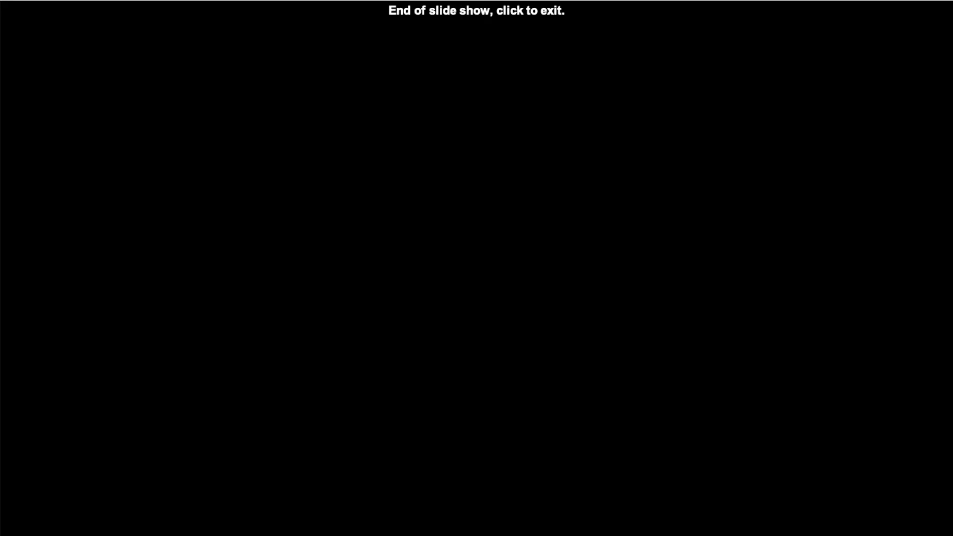